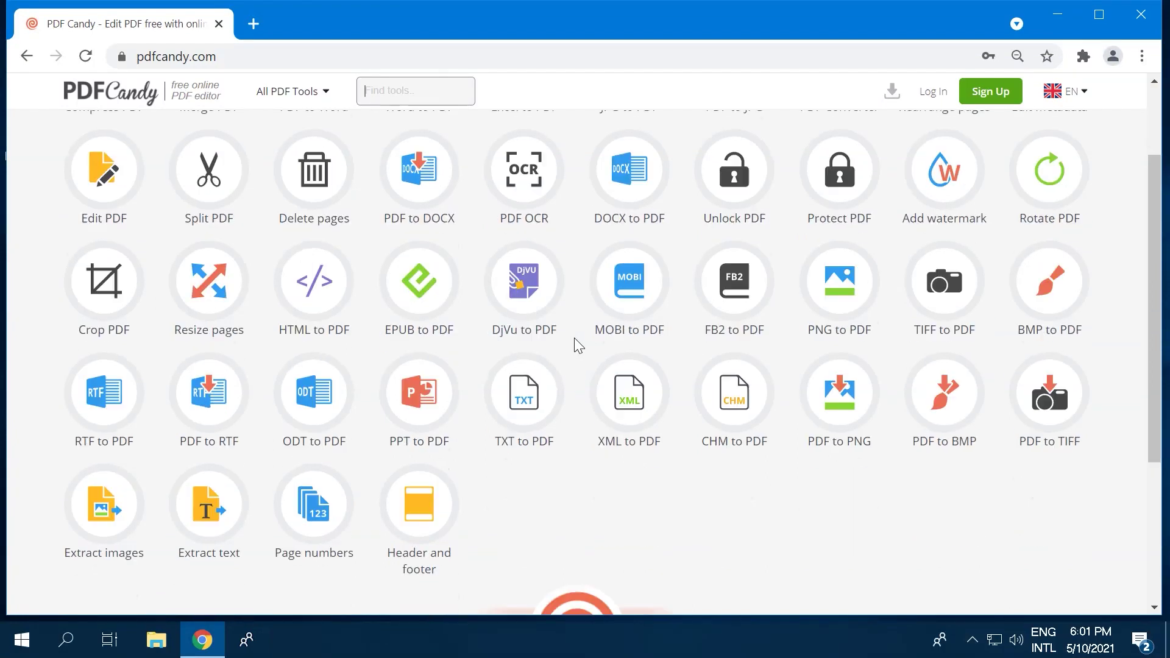
Step: Open the PDF Candy for Windows download page, browse its screenshots and scroll to the available PDF tools
click(539, 451)
scroll(1098, 392, down, 6)
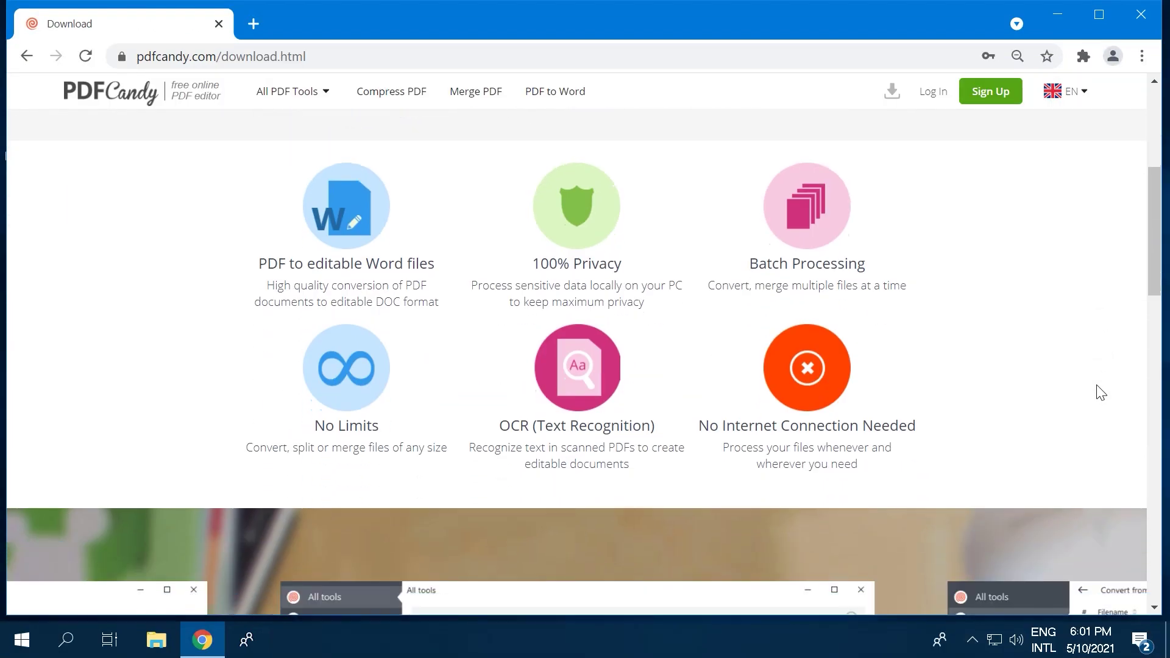
scroll(1101, 392, down, 5)
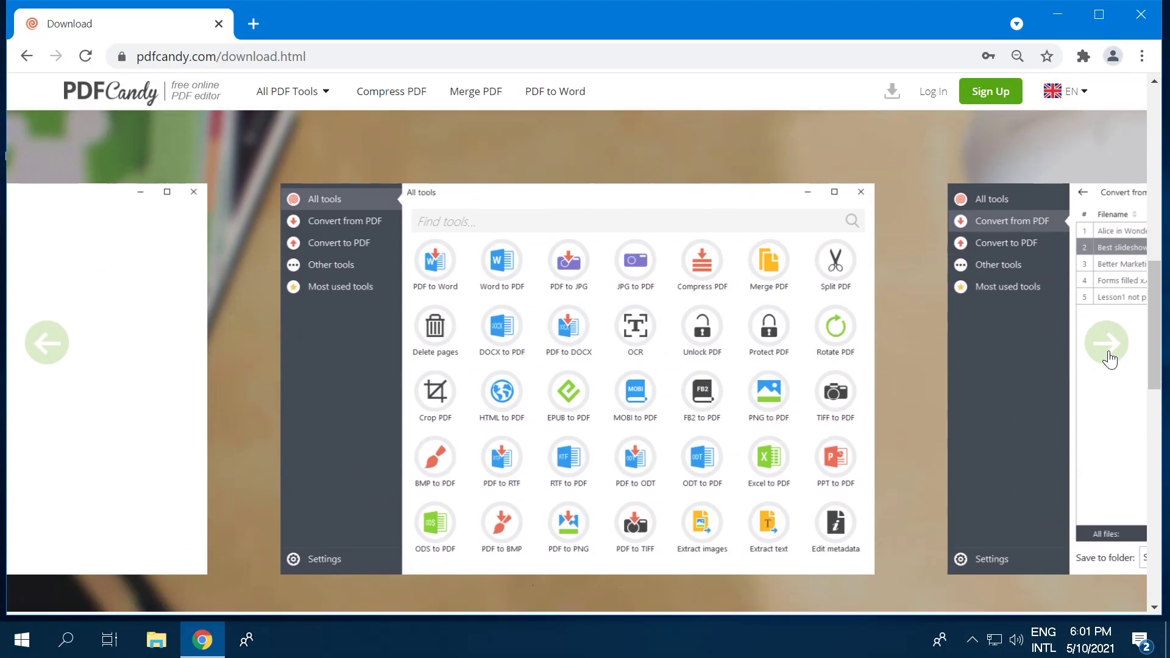
click(1108, 358)
click(1108, 358)
click(1109, 347)
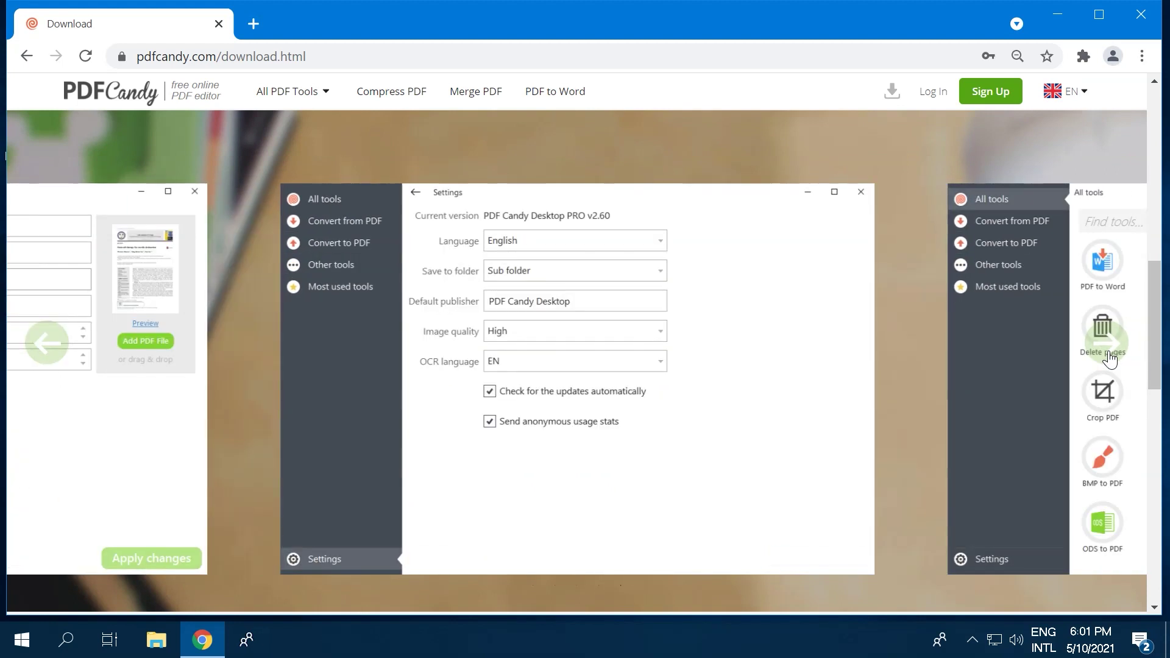
click(1110, 356)
scroll(1110, 360, down, 5)
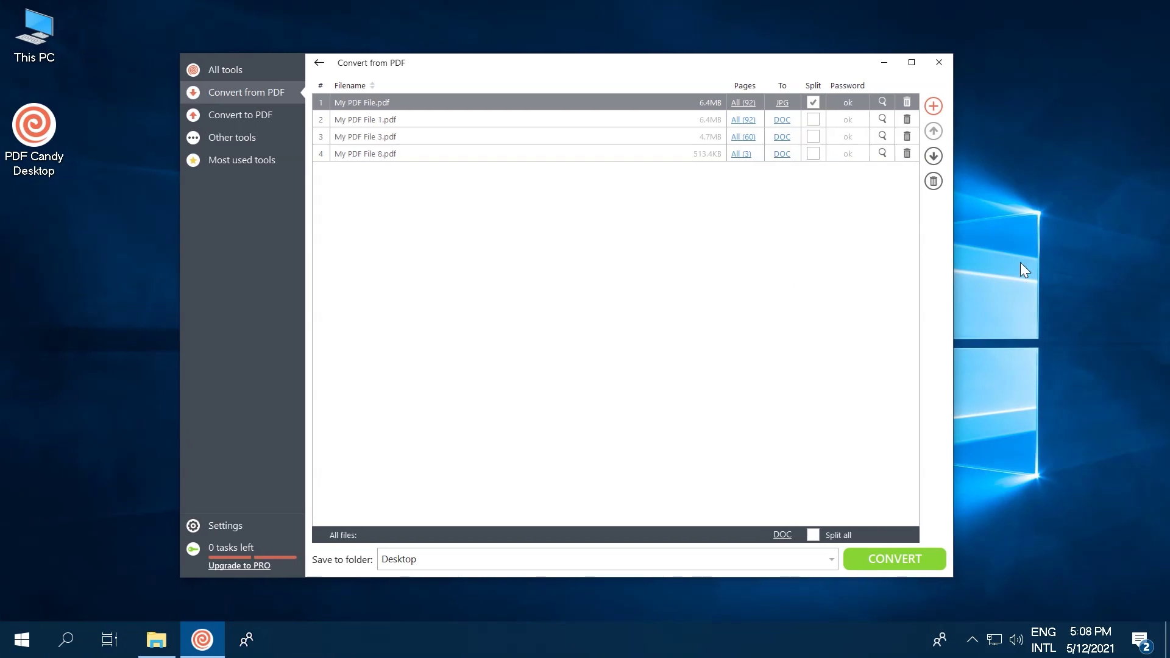
Step: Limit the first PDF to pages 5-8 and set the second PDF to split JPG images
click(743, 102)
text(5)
key(Tab)
text(8)
click(444, 96)
key(Return)
click(813, 119)
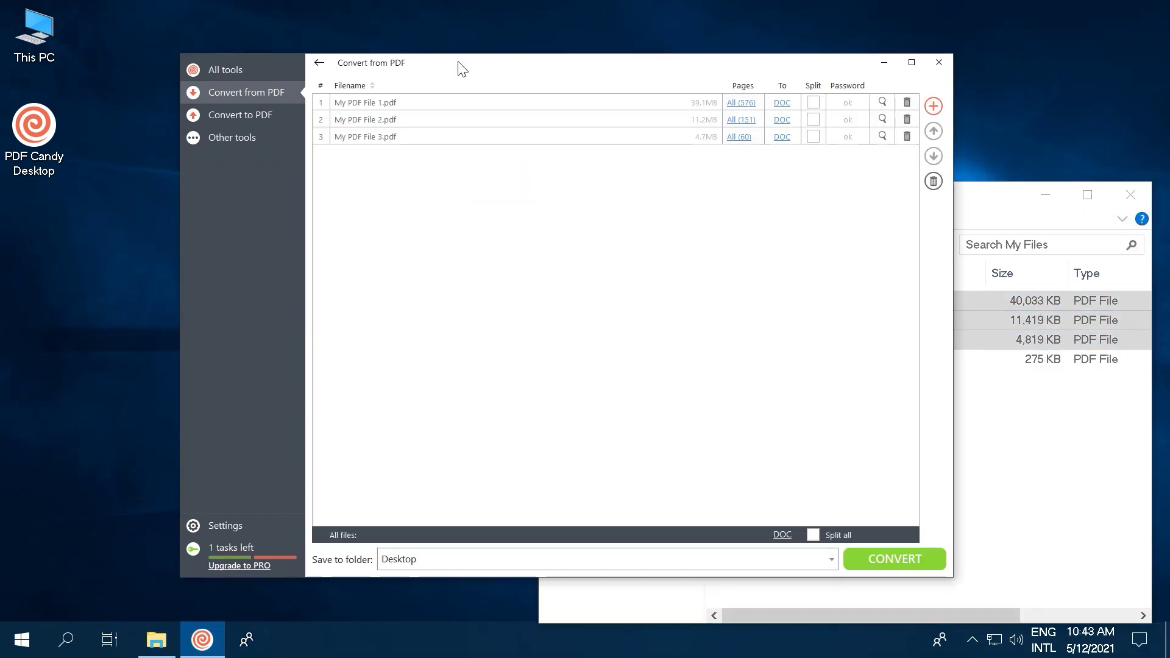
Step: Add Protected PDF with its password, convert the list, then tick 'Merge all into one PDF file'
drag(1040, 359, 410, 248)
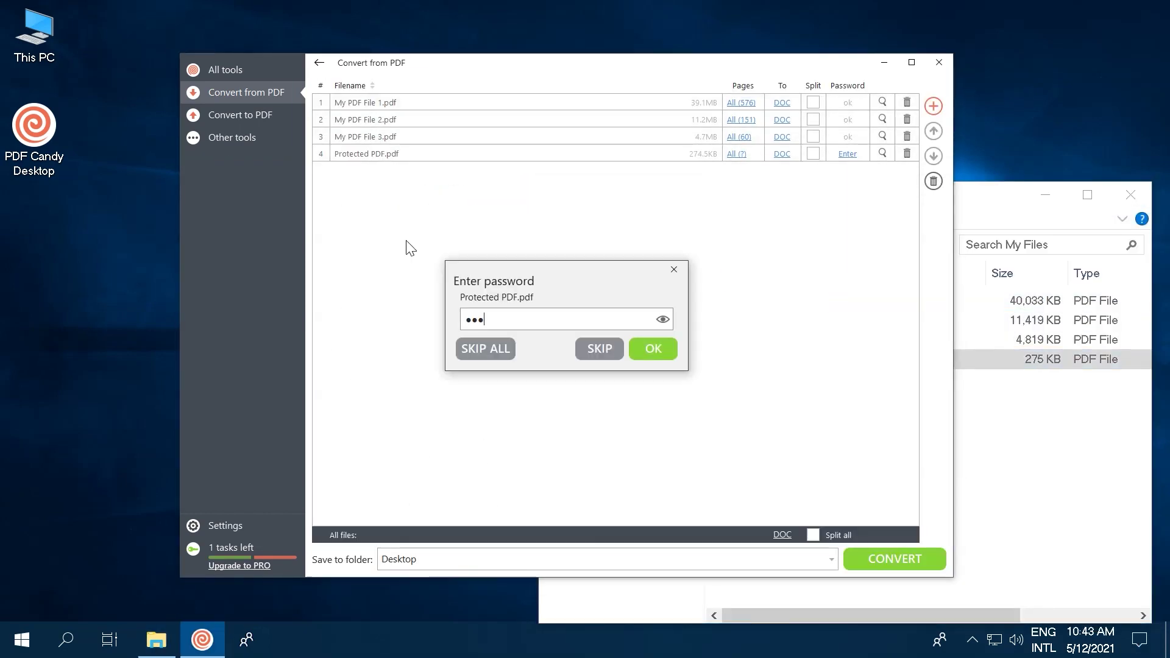
key(Return)
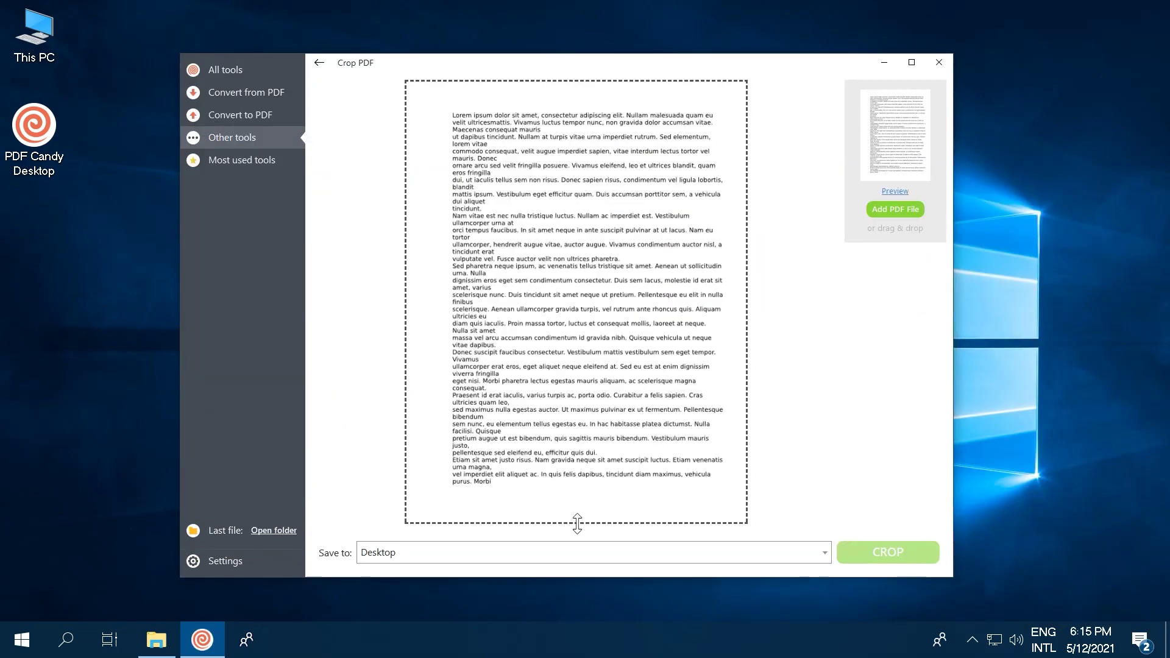
click(884, 554)
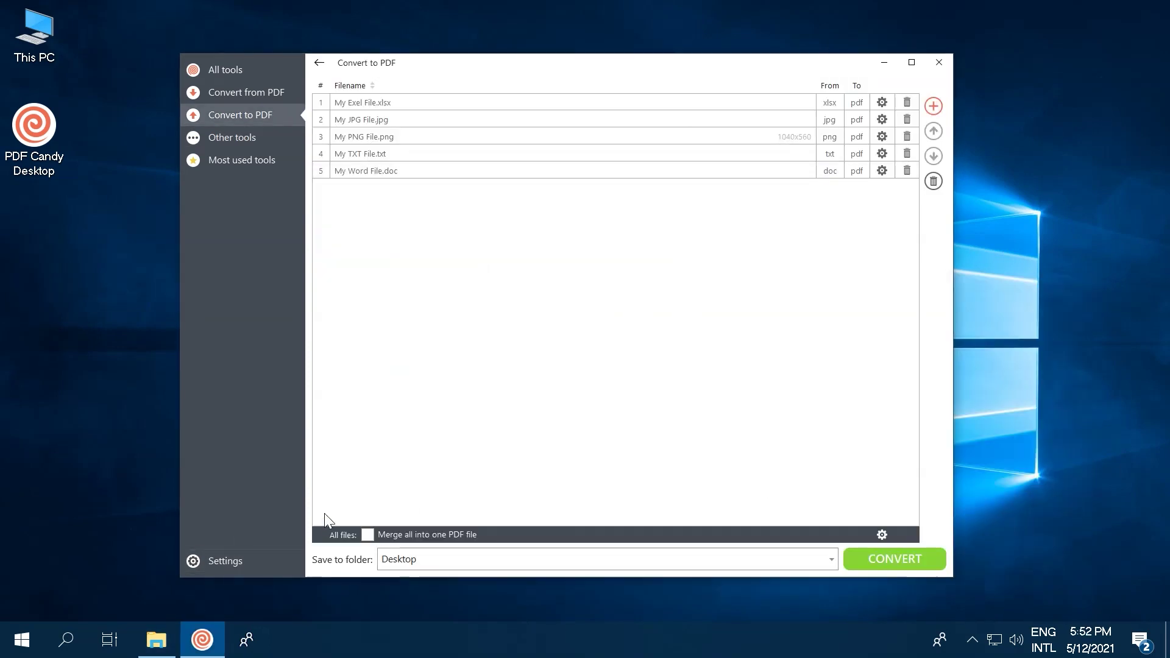
click(368, 535)
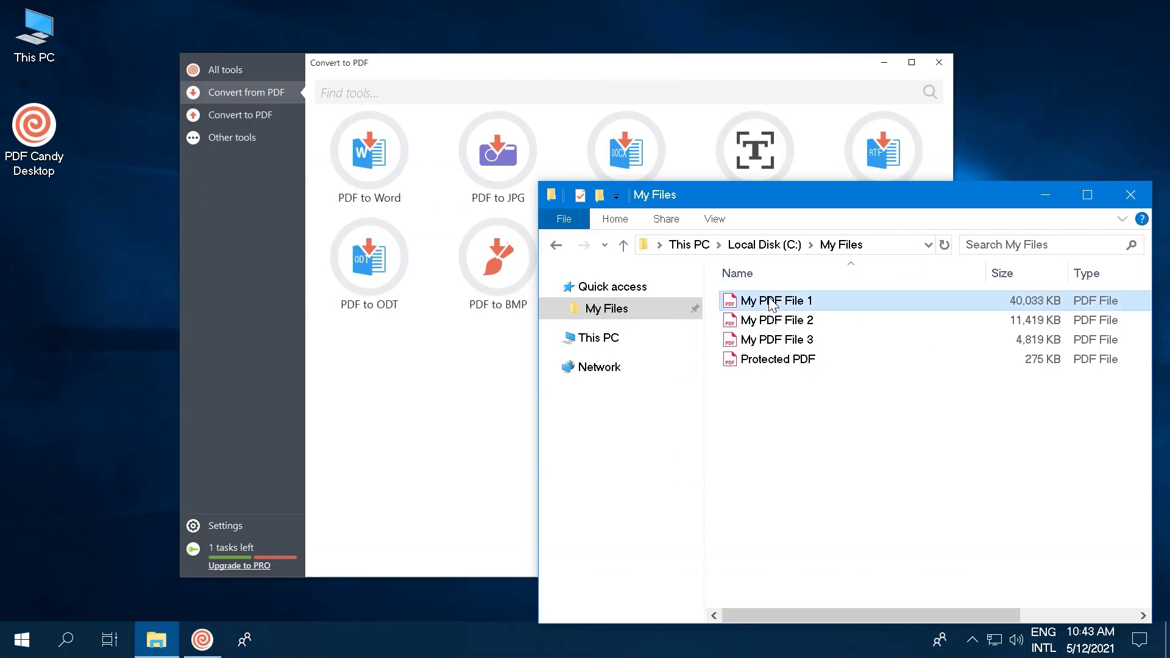
Step: Drag My PDF File 1, 2 and 3 from File Explorer into the conversion list
shift+click(775, 333)
drag(775, 332, 353, 165)
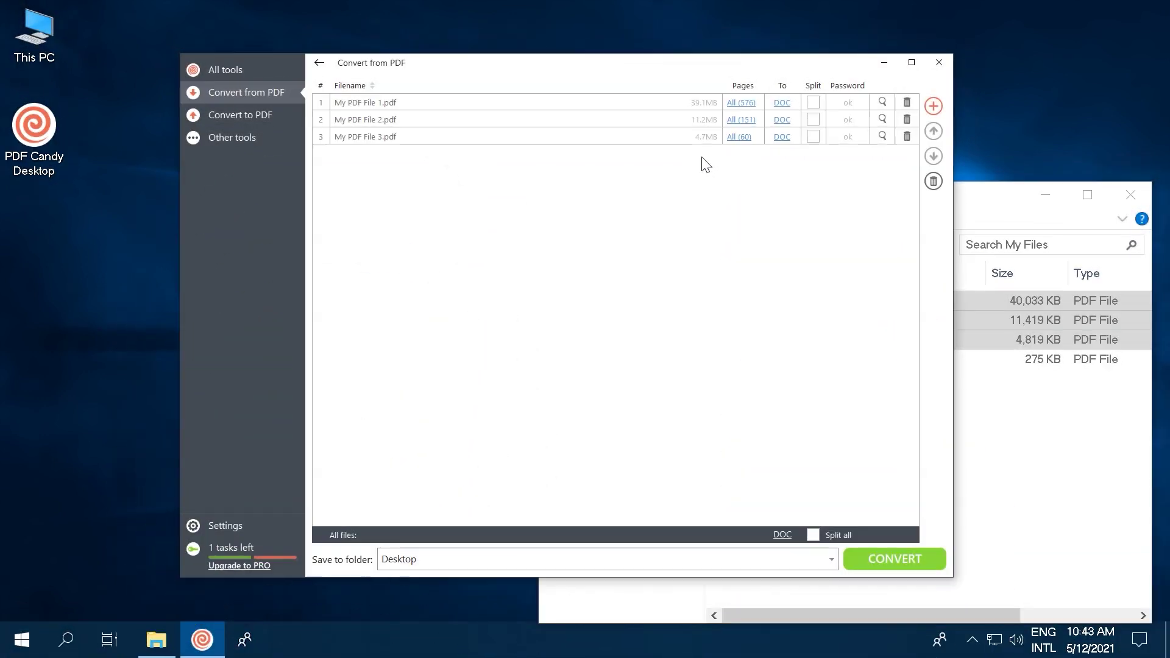
Step: Drag Protected PDF into the list, enter its password and convert all four PDFs to DOC
click(1003, 421)
drag(792, 359, 407, 242)
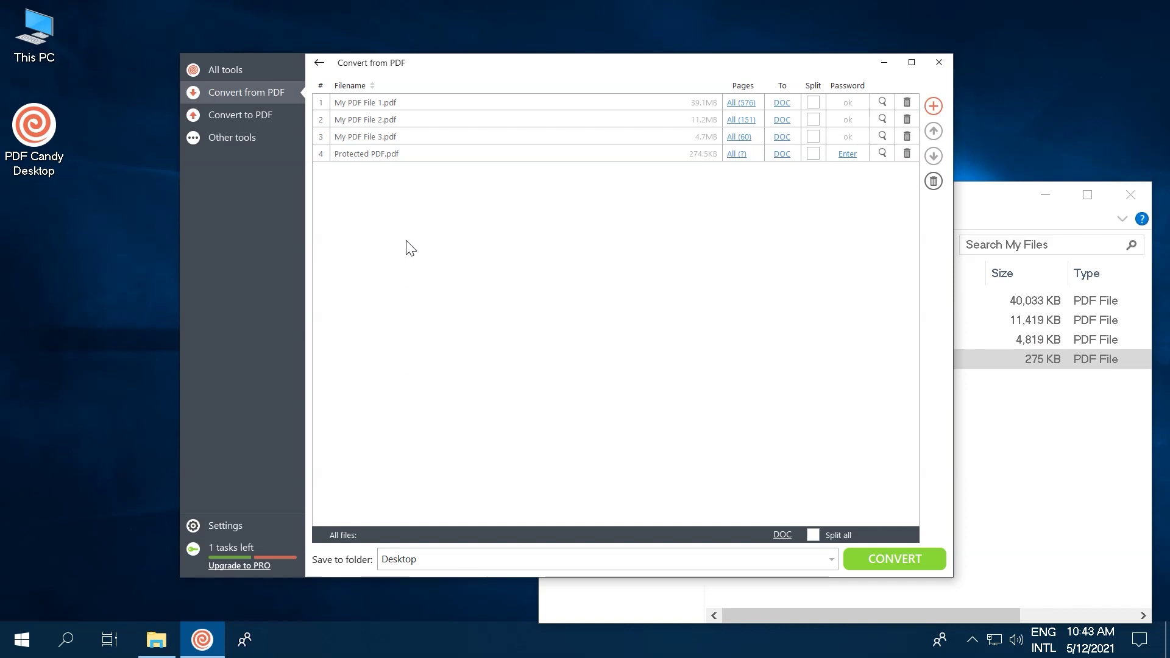
text(123)
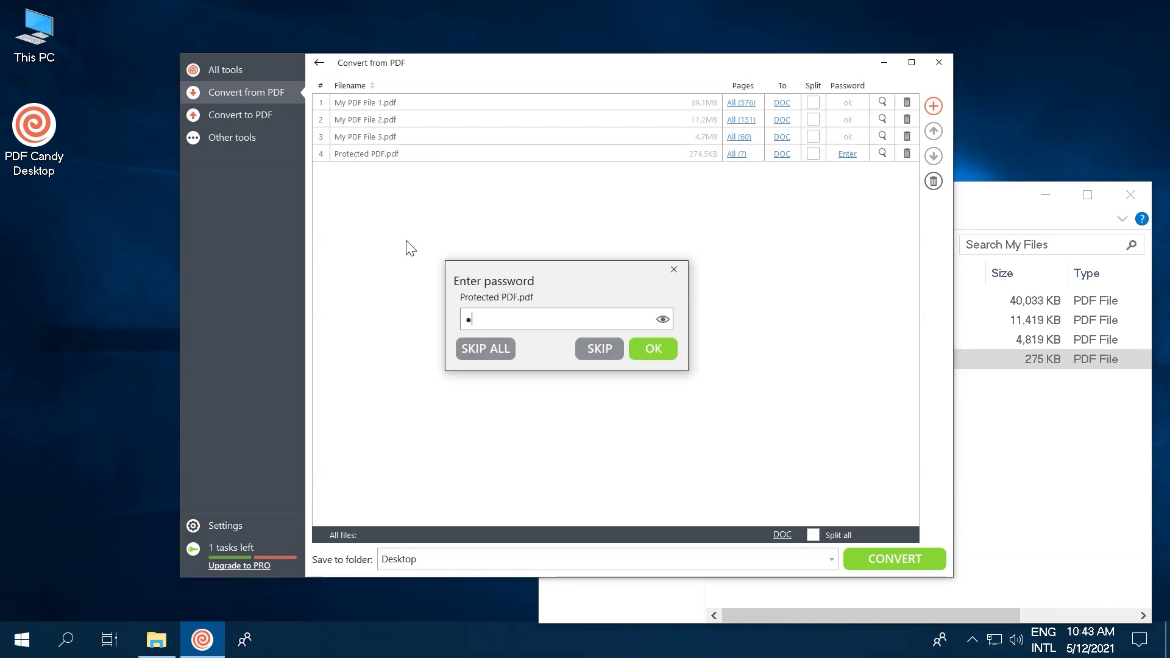
text(456)
click(651, 346)
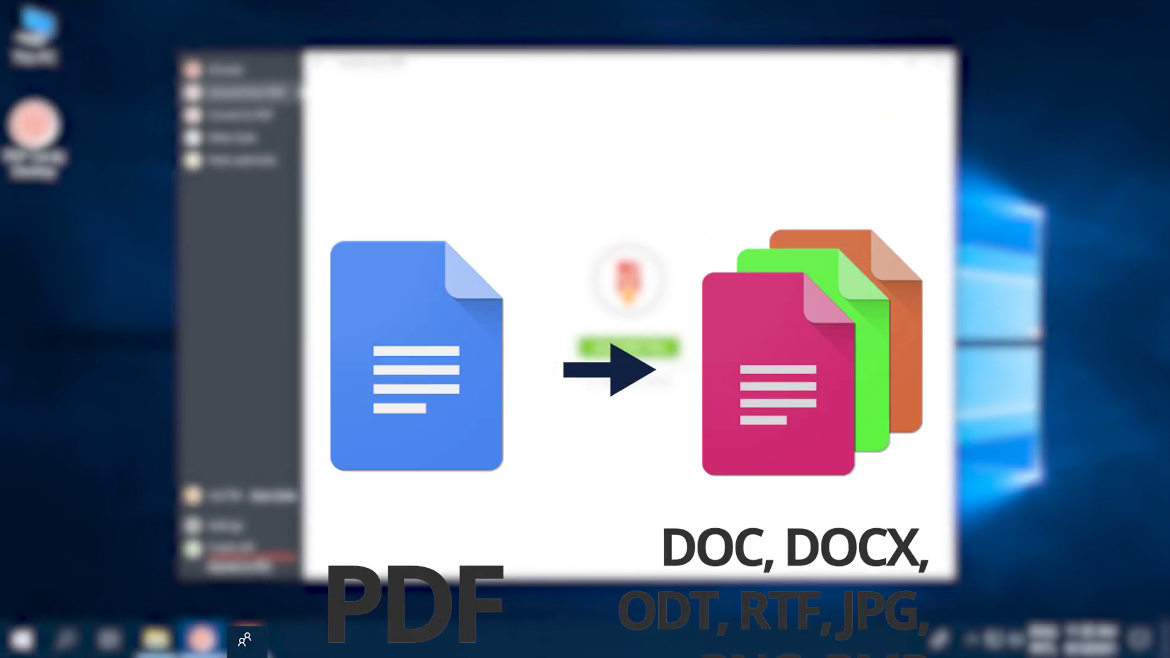
Step: Add My PDF File, then My PDF File 1, 3 and 8 from the More PDFs folder
key(alt+Tab)
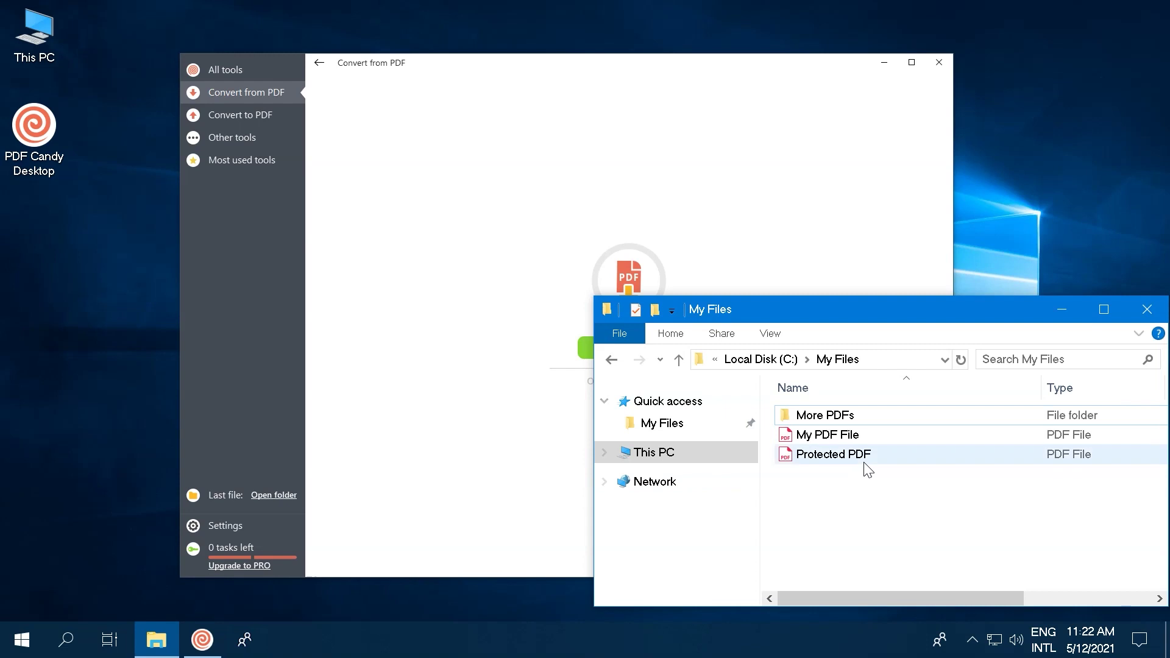
drag(827, 435, 586, 204)
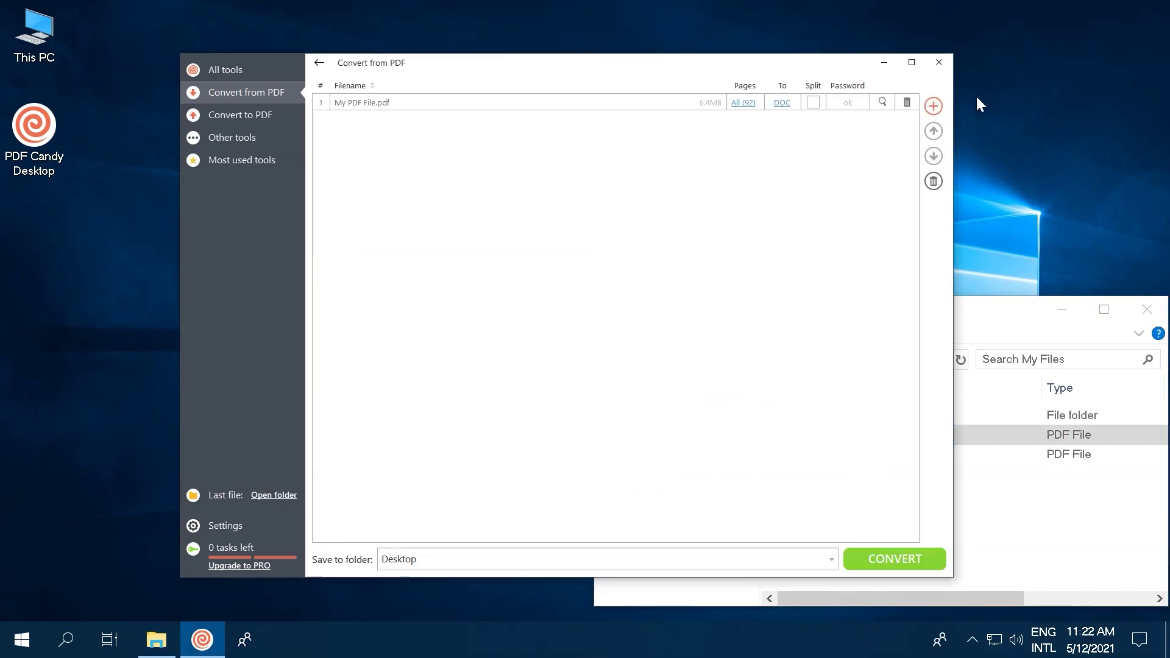
click(933, 106)
double_click(401, 182)
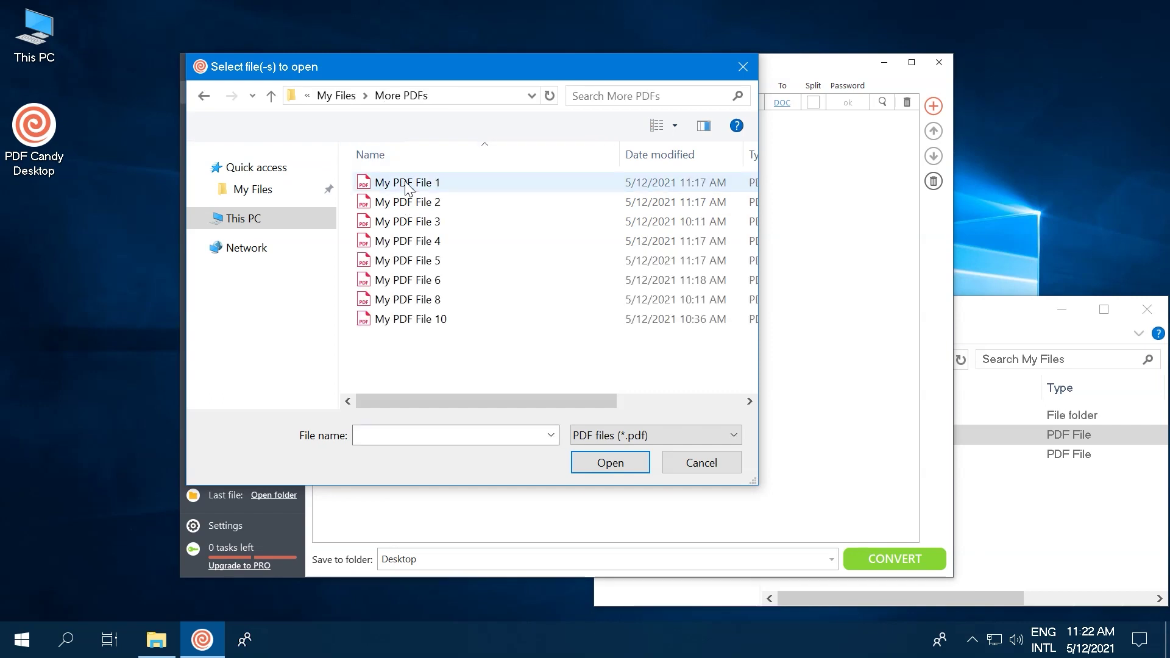
click(407, 183)
ctrl+click(419, 226)
ctrl+click(414, 280)
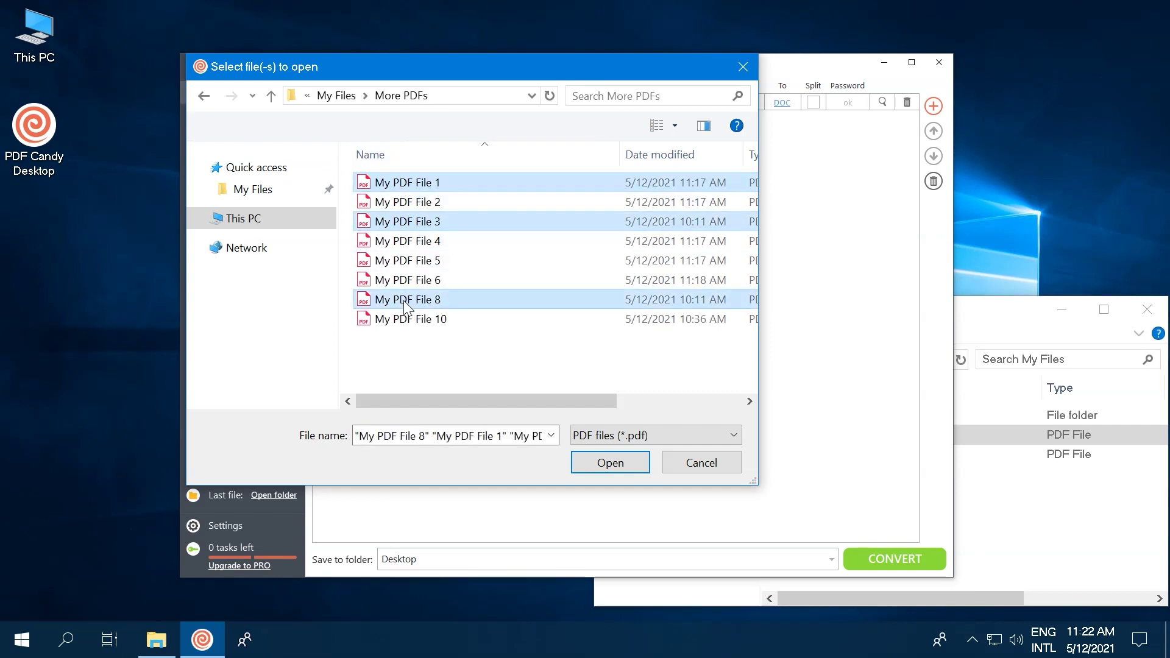
click(616, 467)
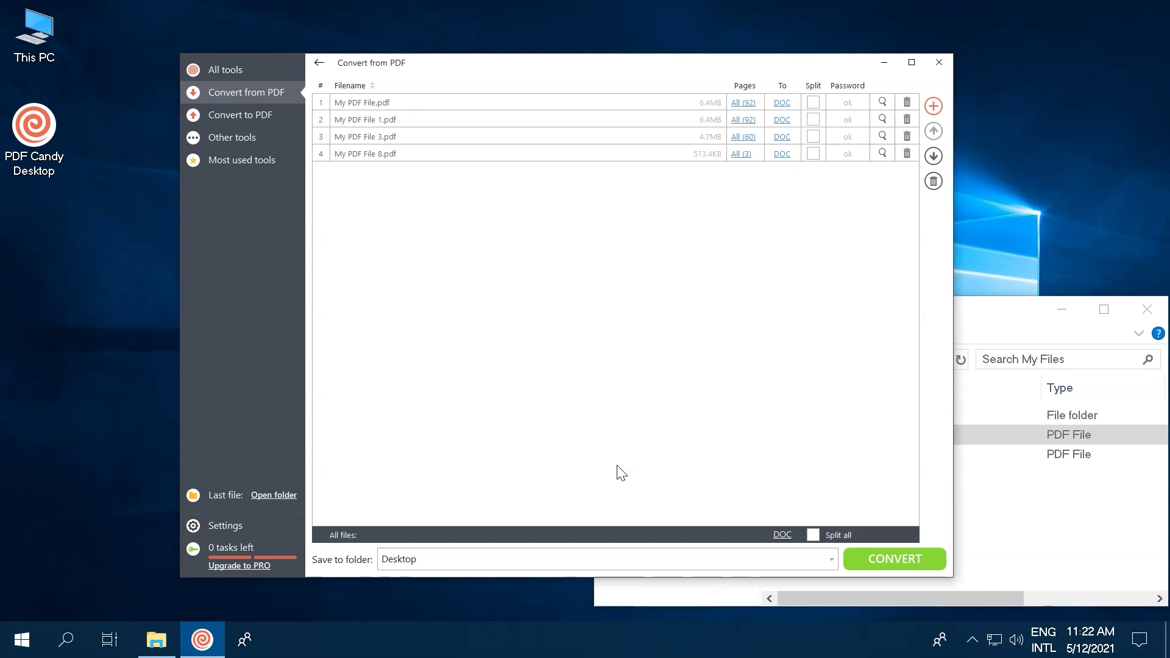
Step: Set My PDF File to convert to JPG and preview its contents
click(782, 102)
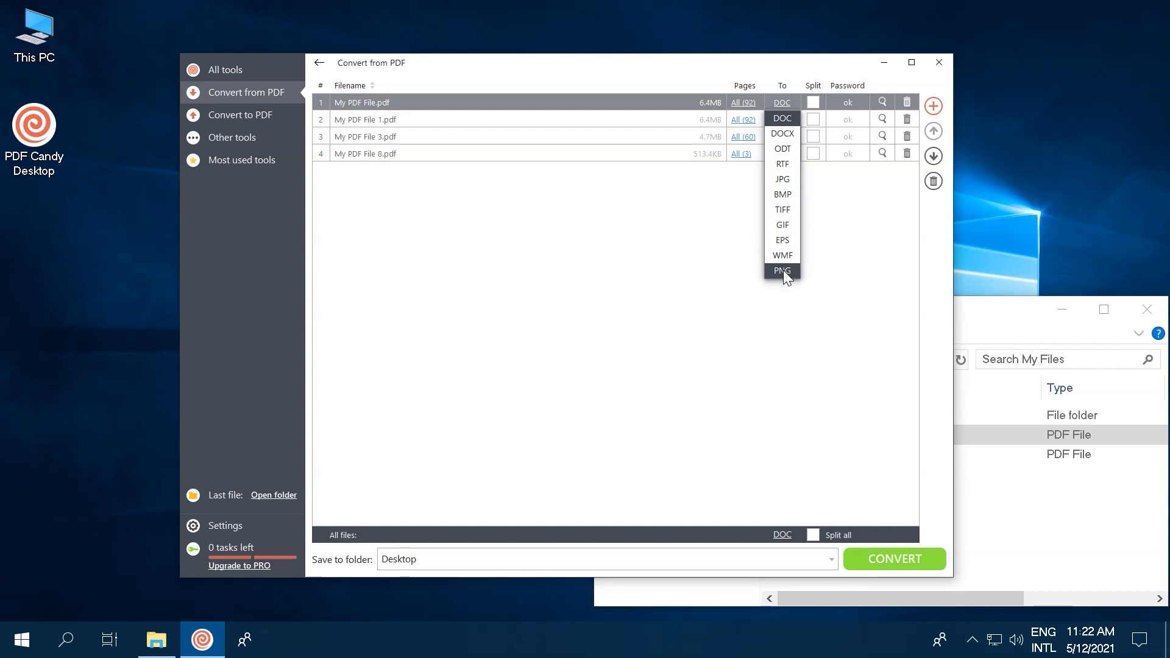
click(782, 179)
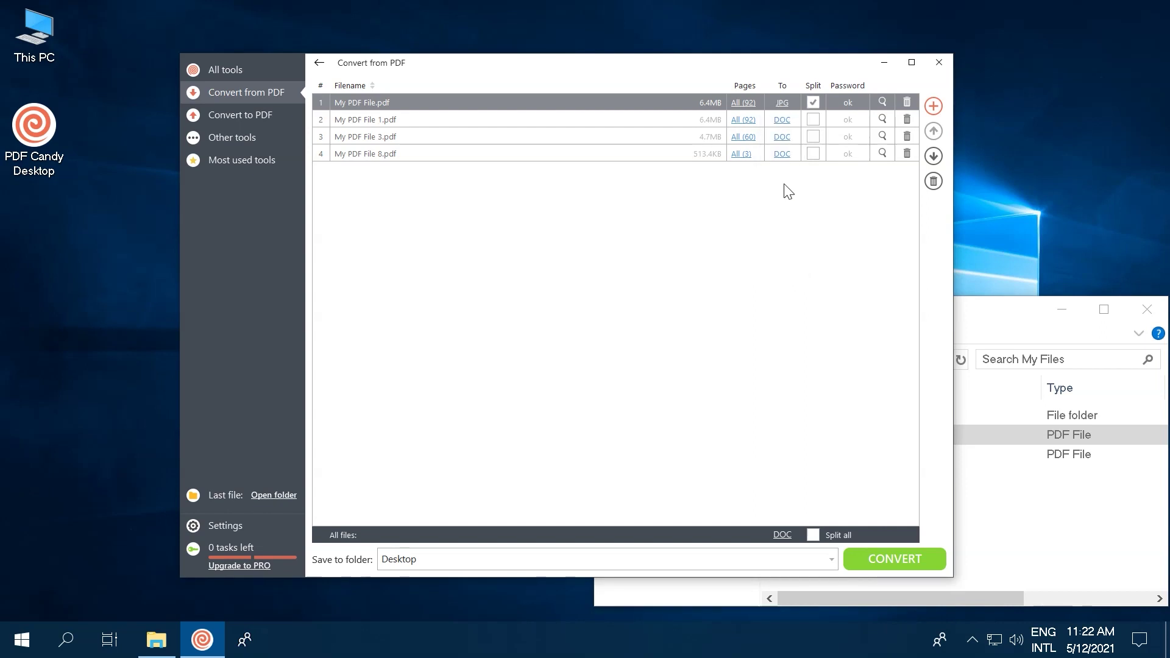
click(883, 102)
scroll(843, 214, down, 5)
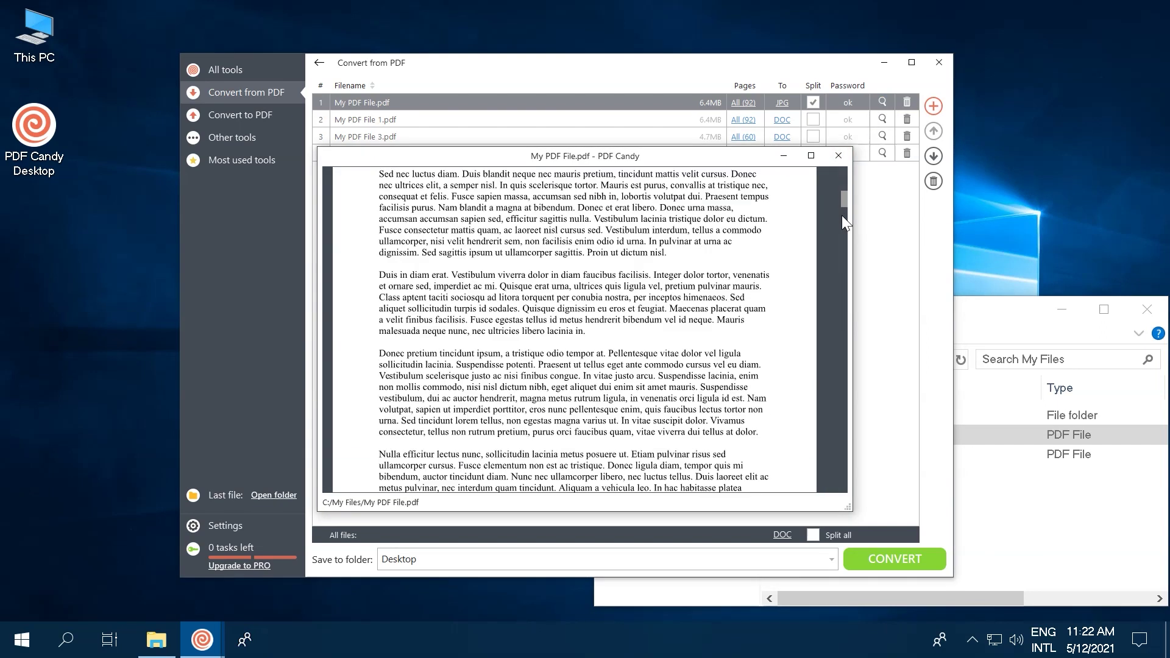
scroll(842, 217, down, 5)
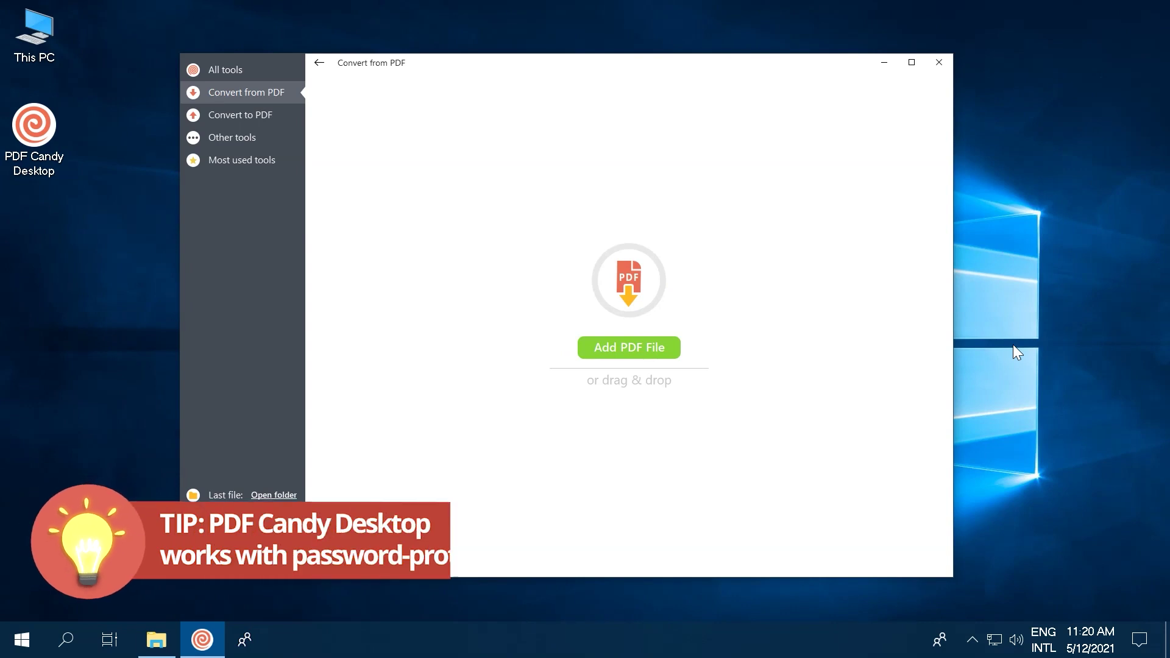
Step: Add Protected PDF.pdf to the list and unlock it with its password
click(157, 639)
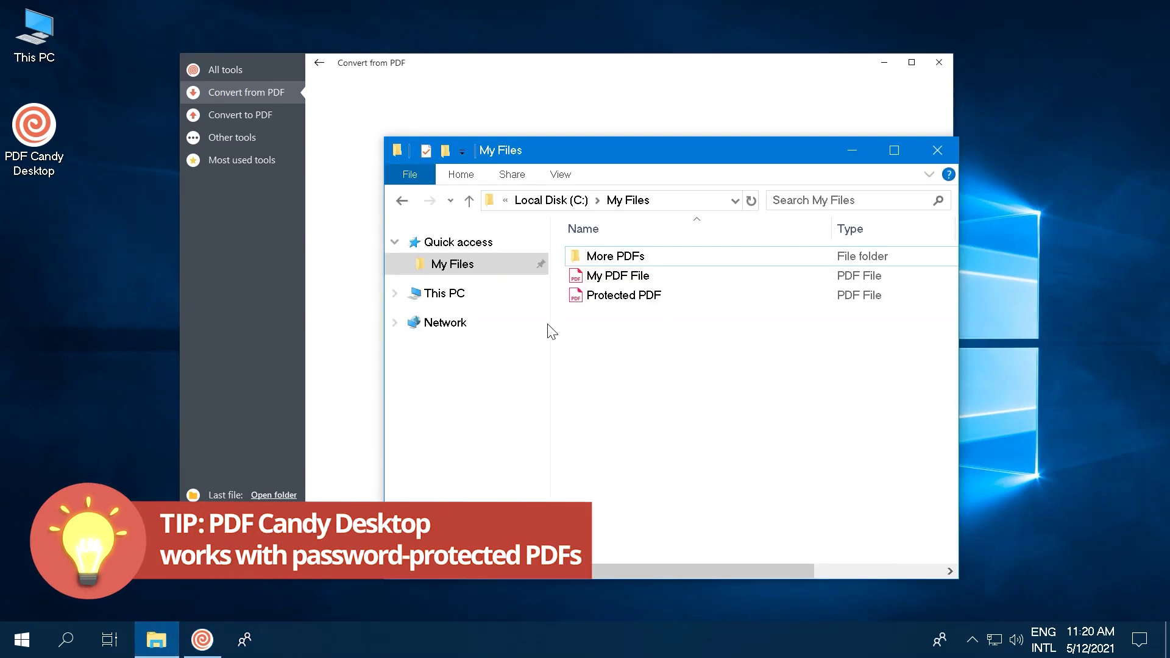
drag(610, 295, 329, 217)
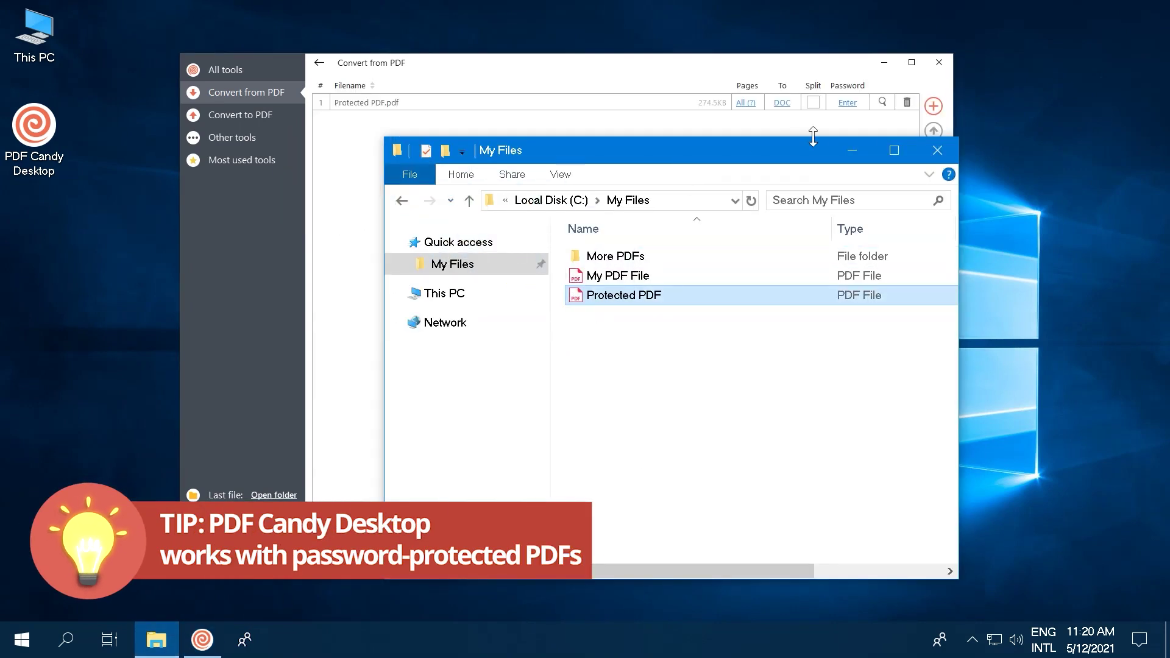
click(847, 153)
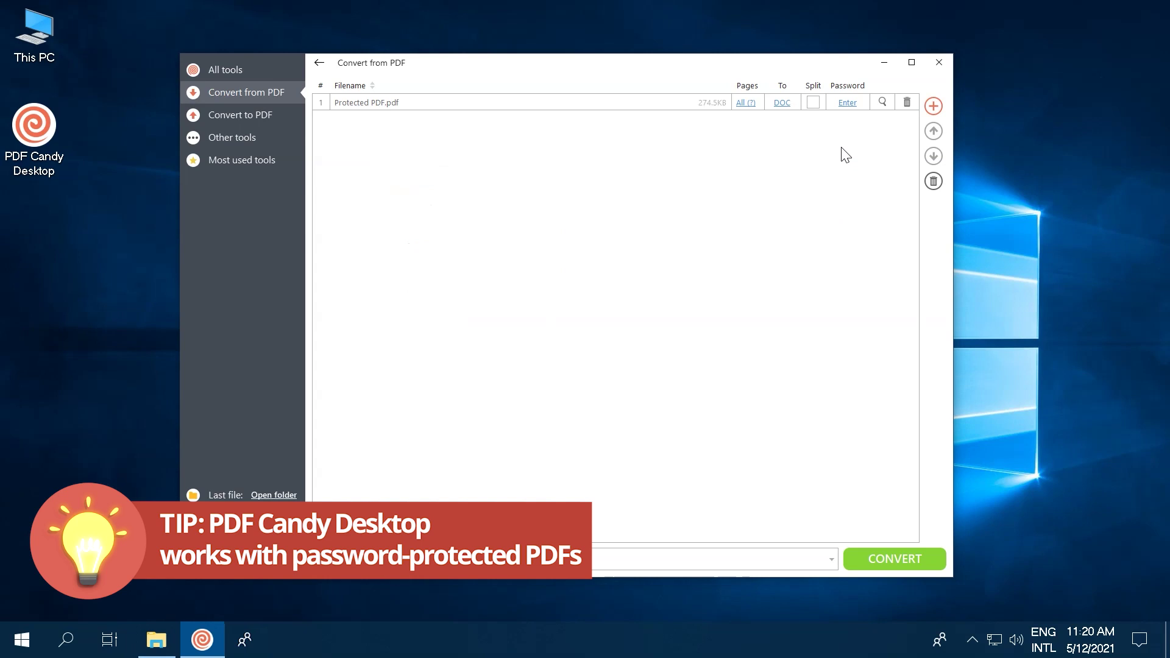
click(847, 103)
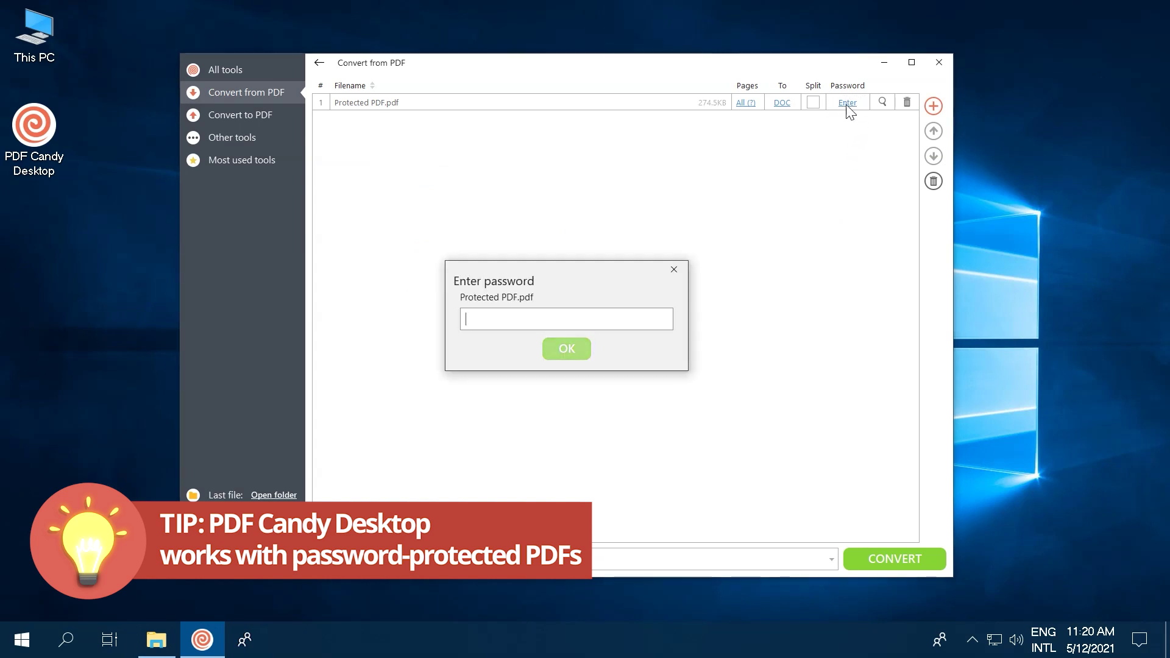
text(•••••••)
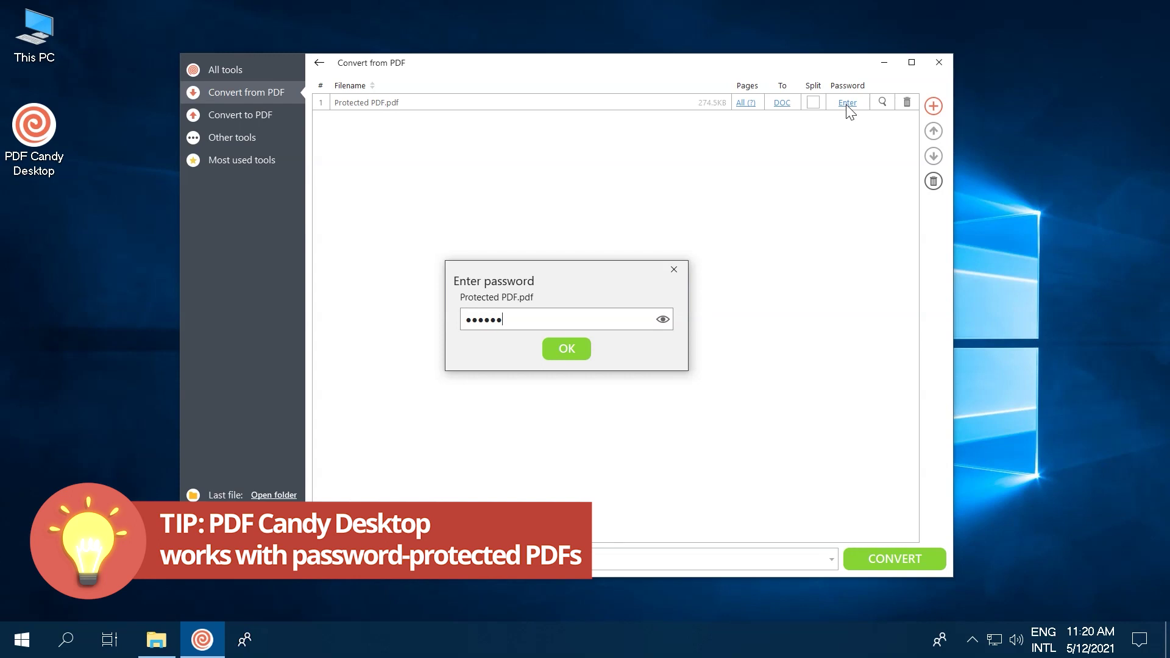
click(565, 350)
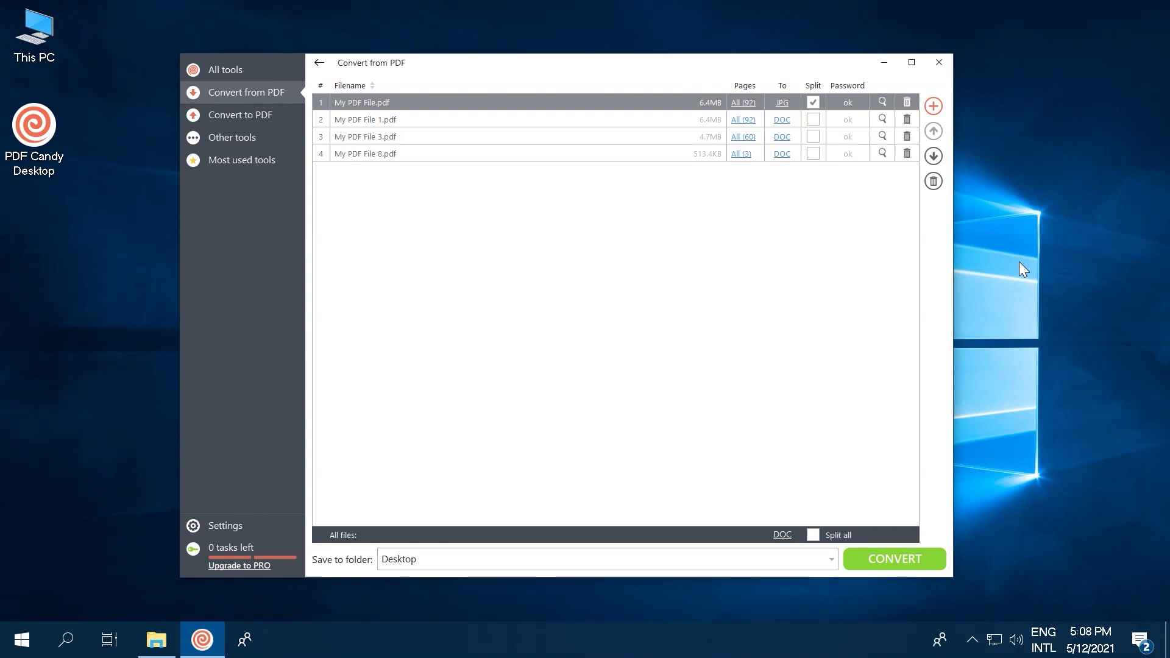
Step: Restrict My PDF File.pdf to the page range 5-8
click(745, 103)
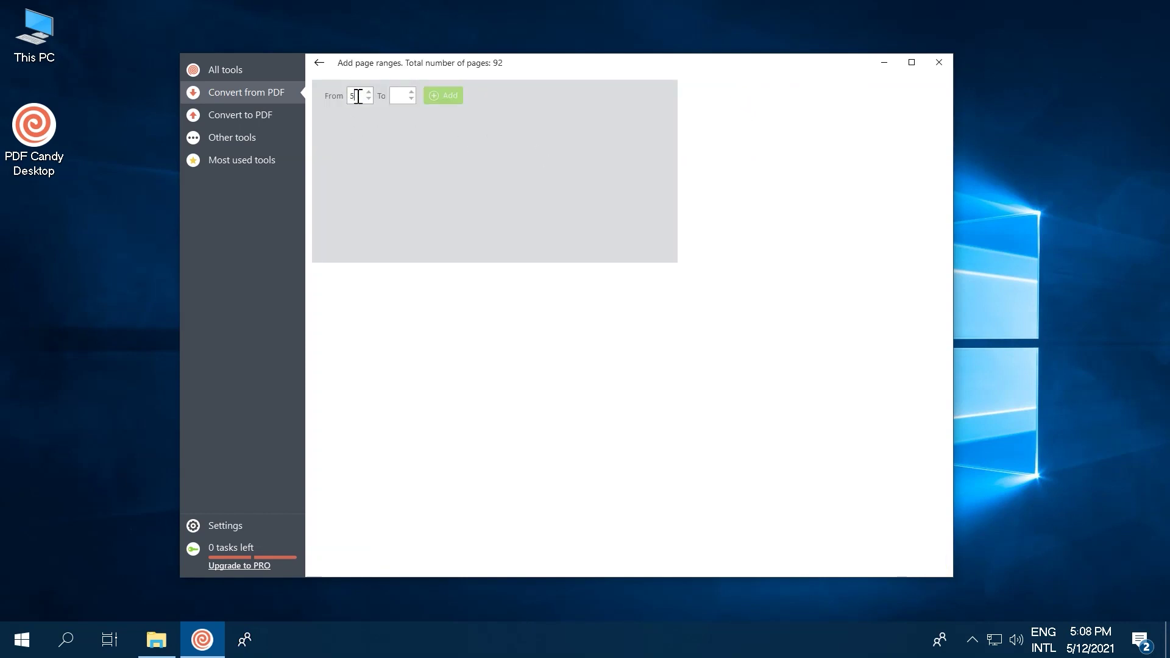
click(403, 95)
text(8)
click(441, 96)
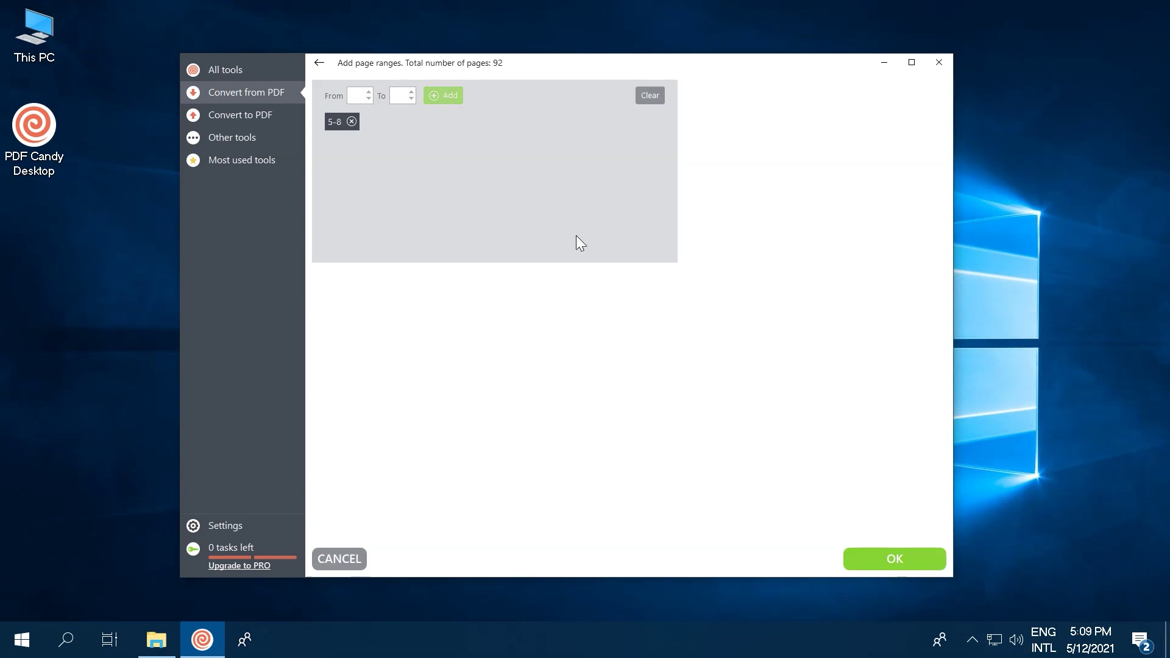
click(872, 552)
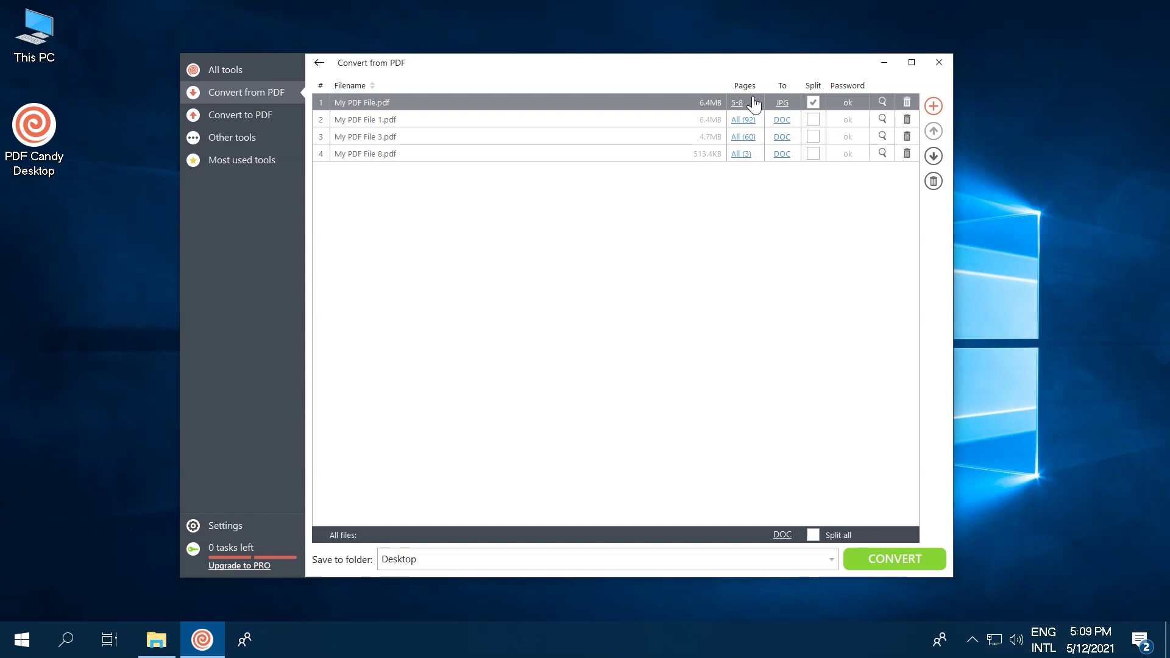
Step: Set My PDF File 1 and then all files to split JPG, and show the Convert from PDF tools
click(782, 121)
click(787, 202)
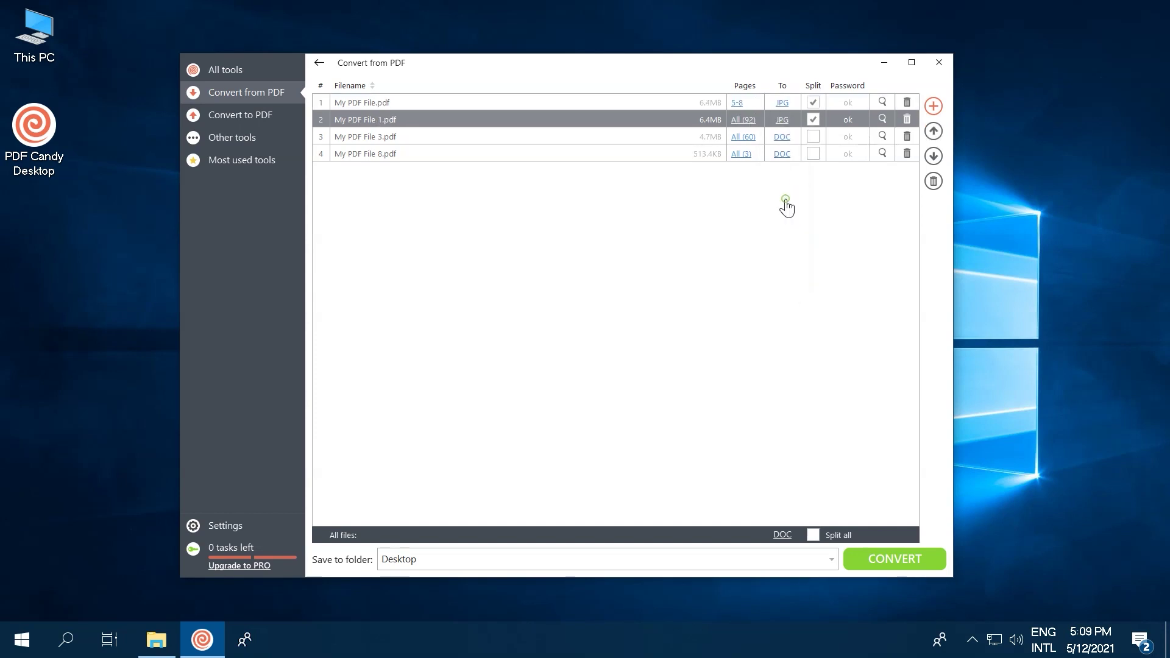
click(812, 122)
click(783, 534)
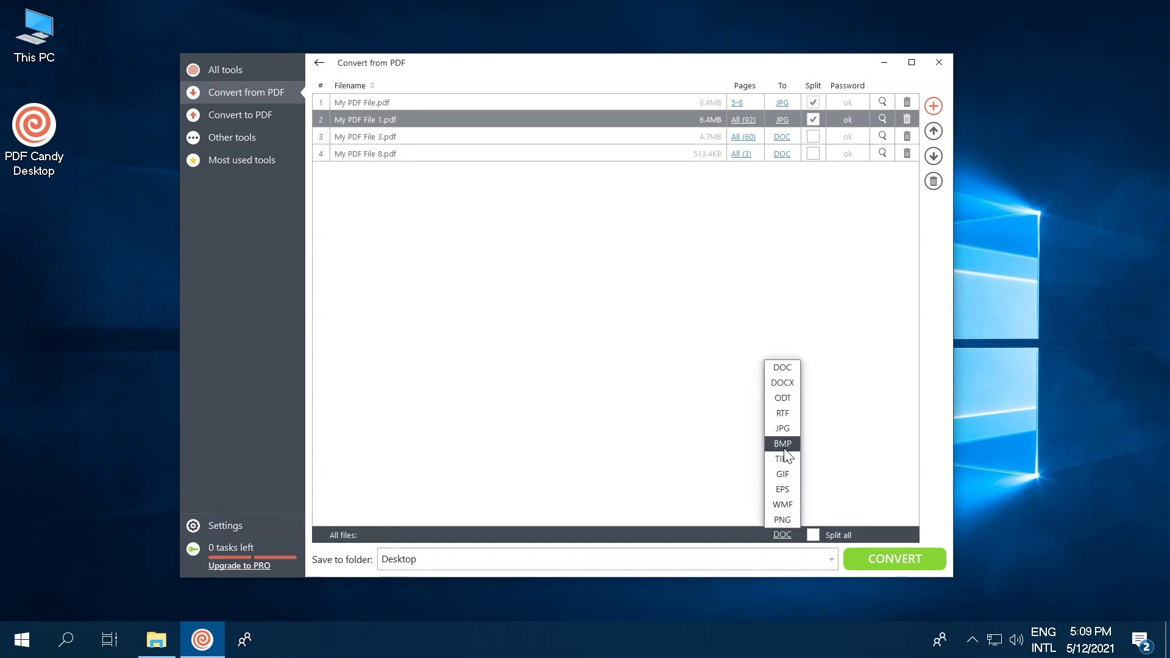
click(783, 430)
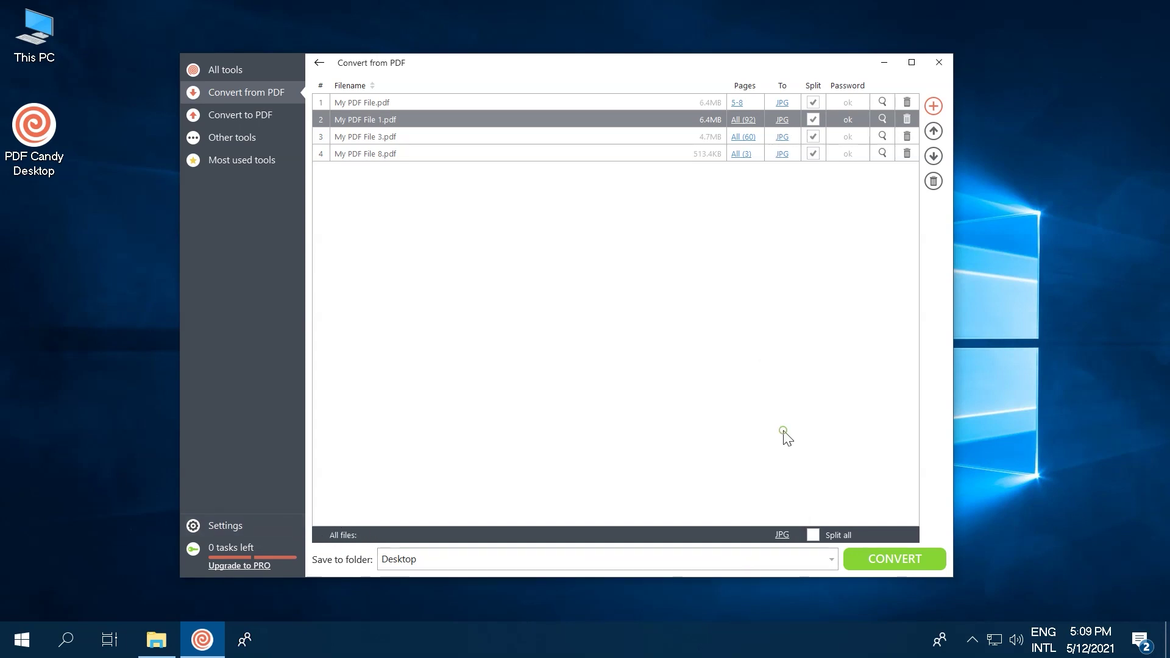
click(813, 536)
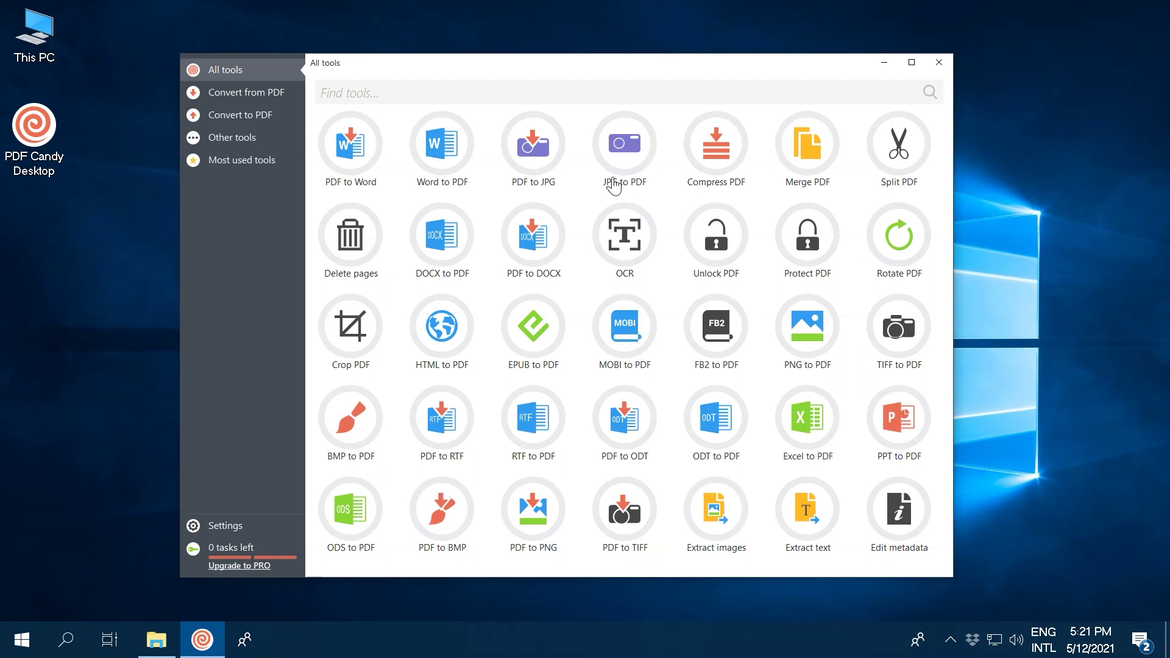
click(241, 92)
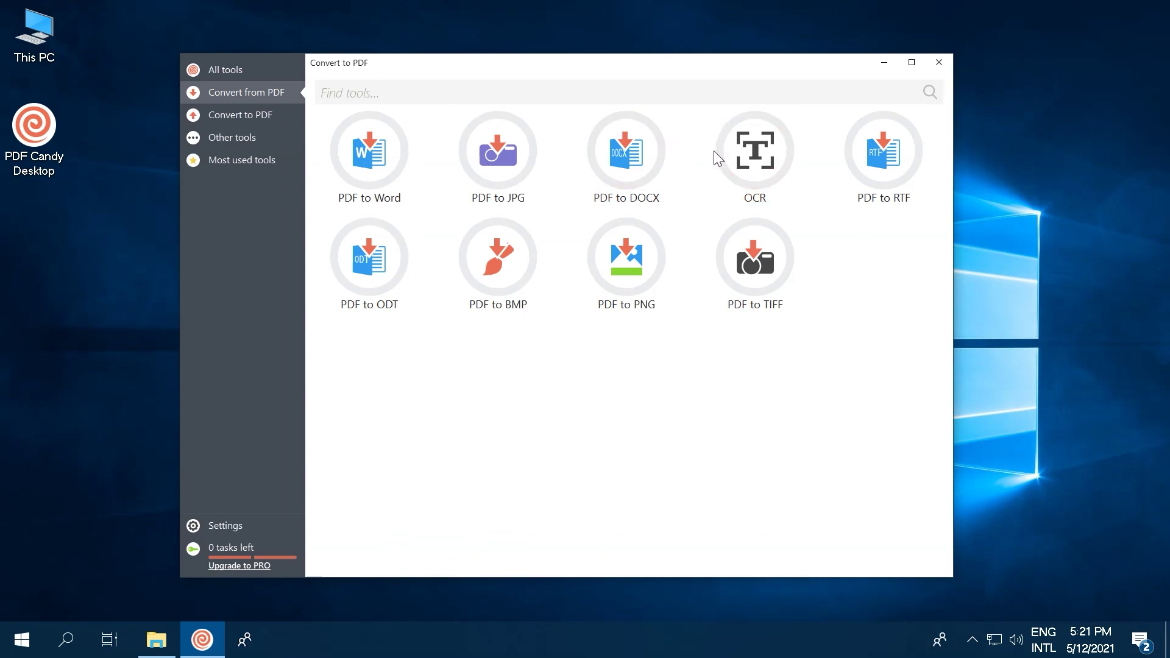
Step: Load PDF Spanish.pdf into the OCR tool
click(753, 151)
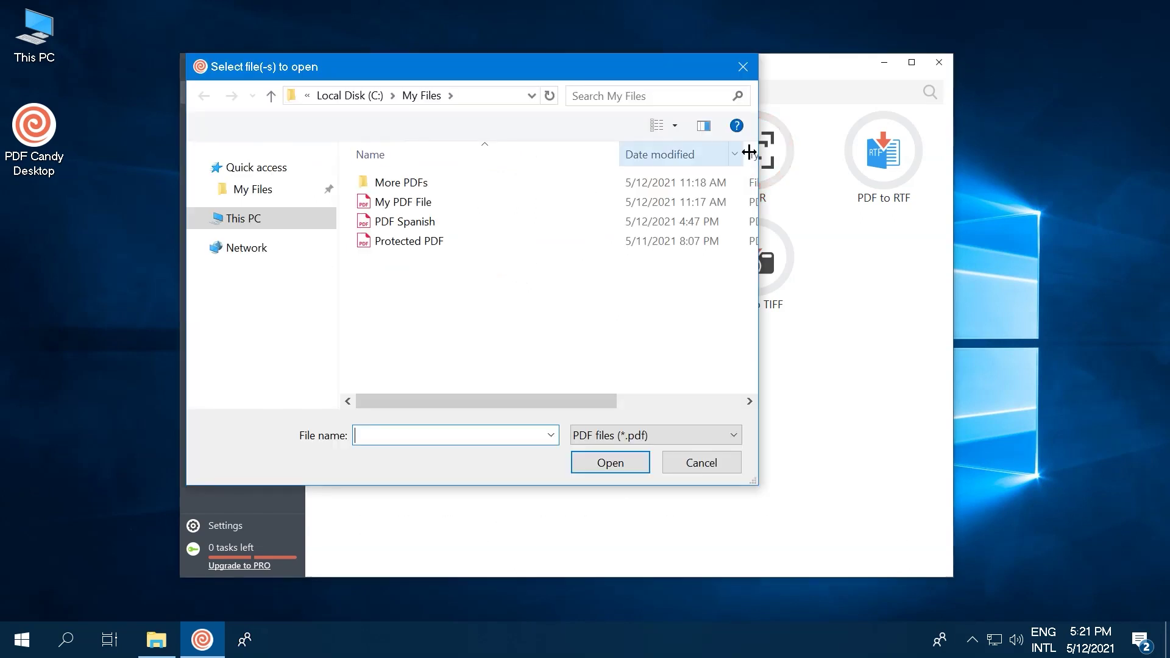
click(393, 222)
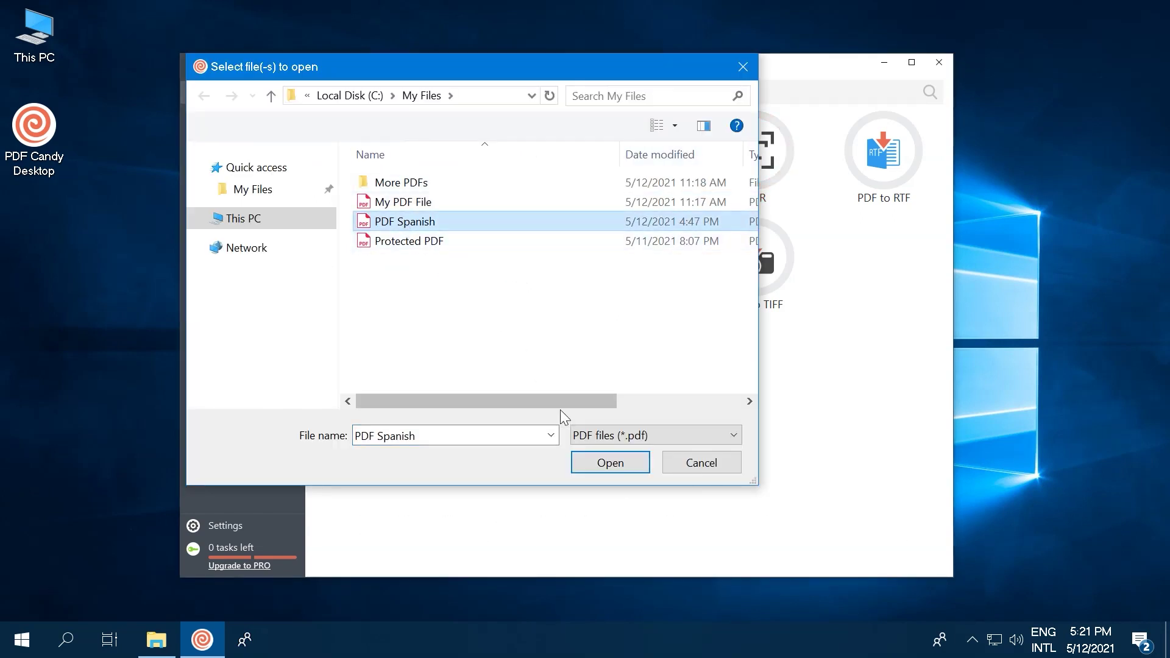
click(591, 458)
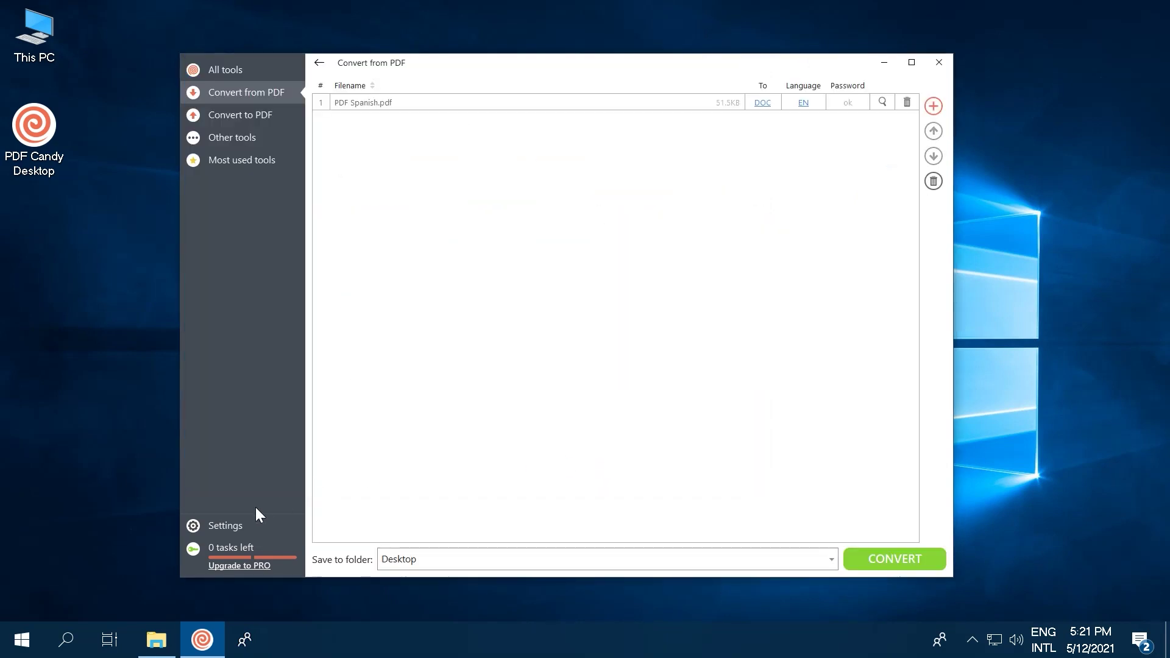
Step: Set the default OCR language to ES in Settings and save
click(212, 525)
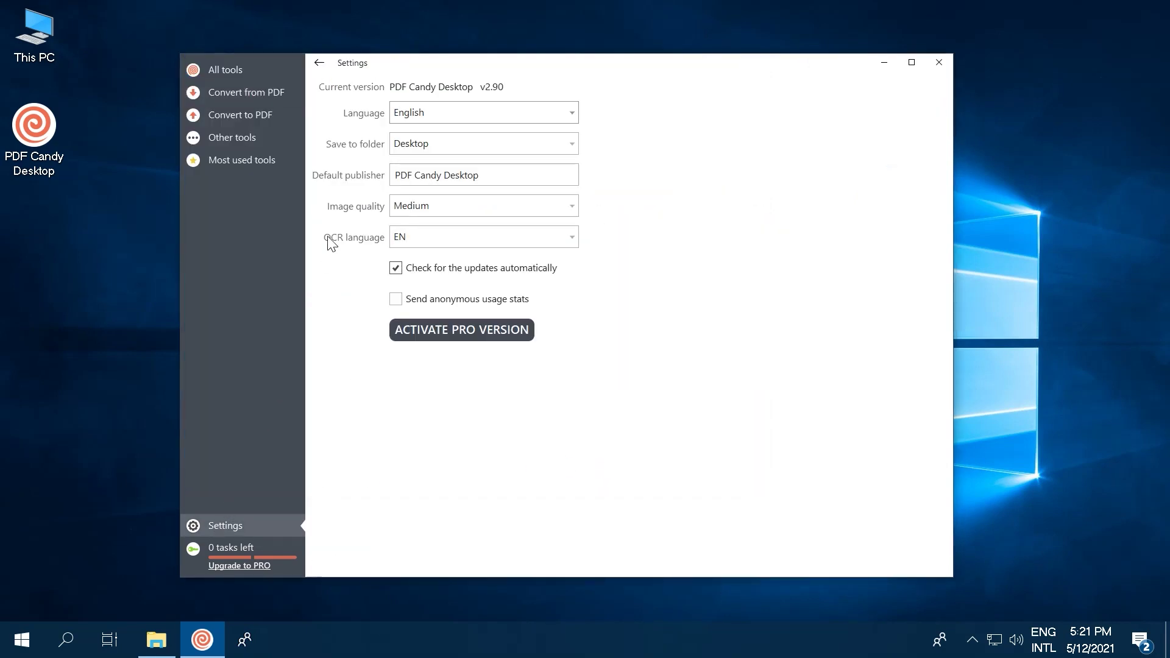
click(560, 241)
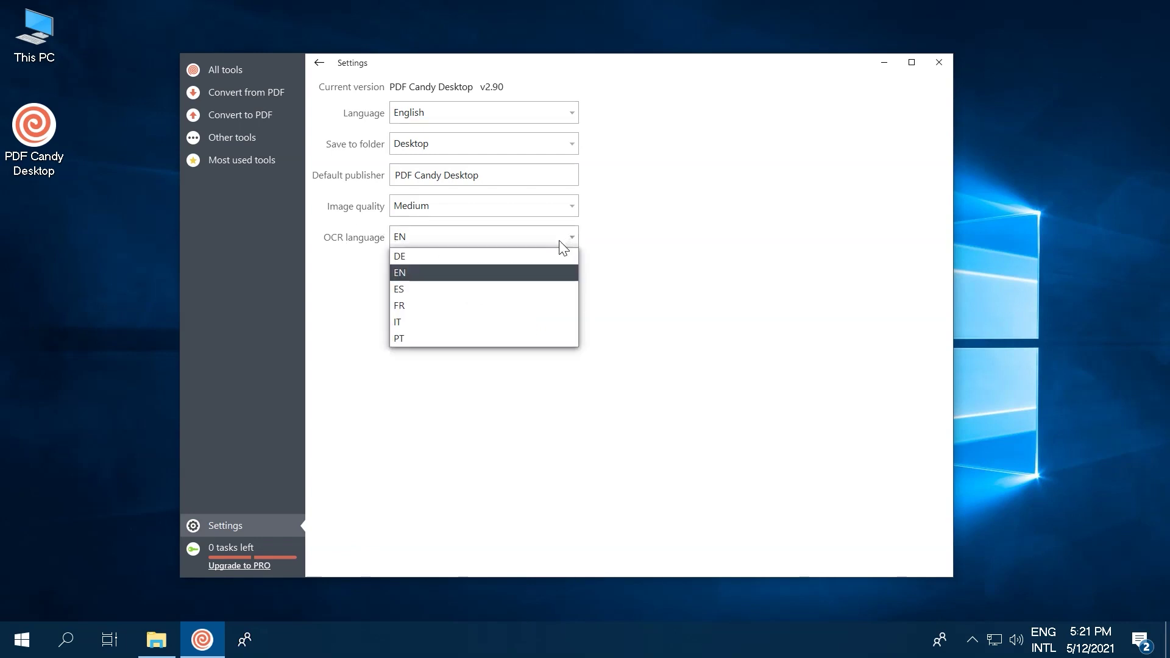
click(504, 294)
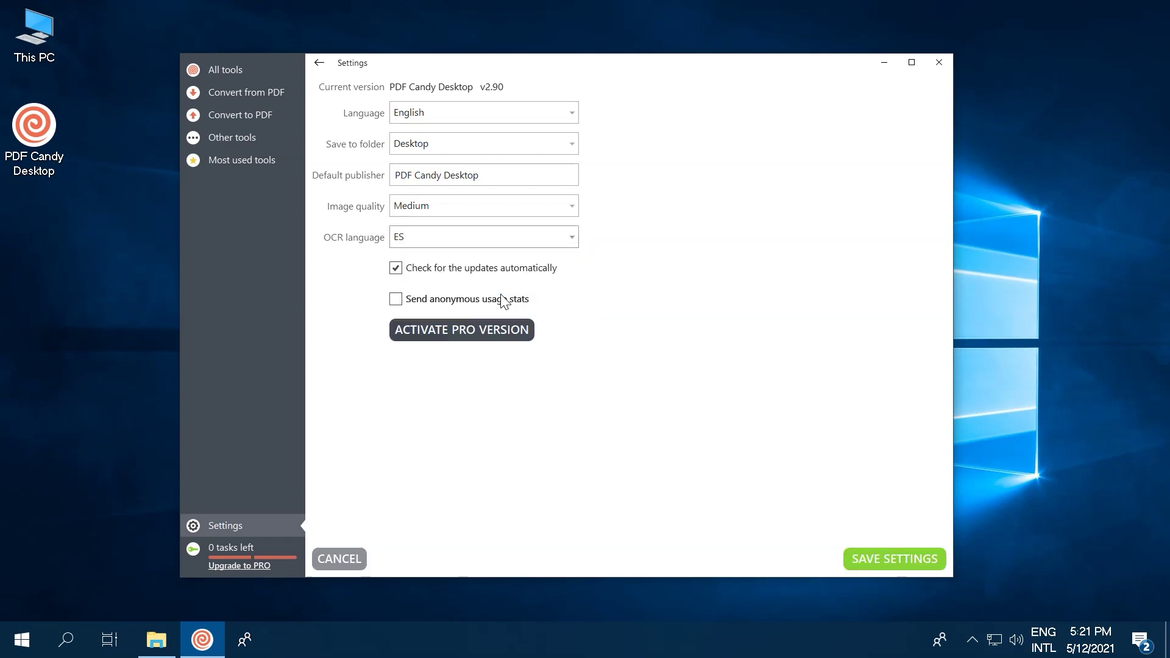
click(873, 557)
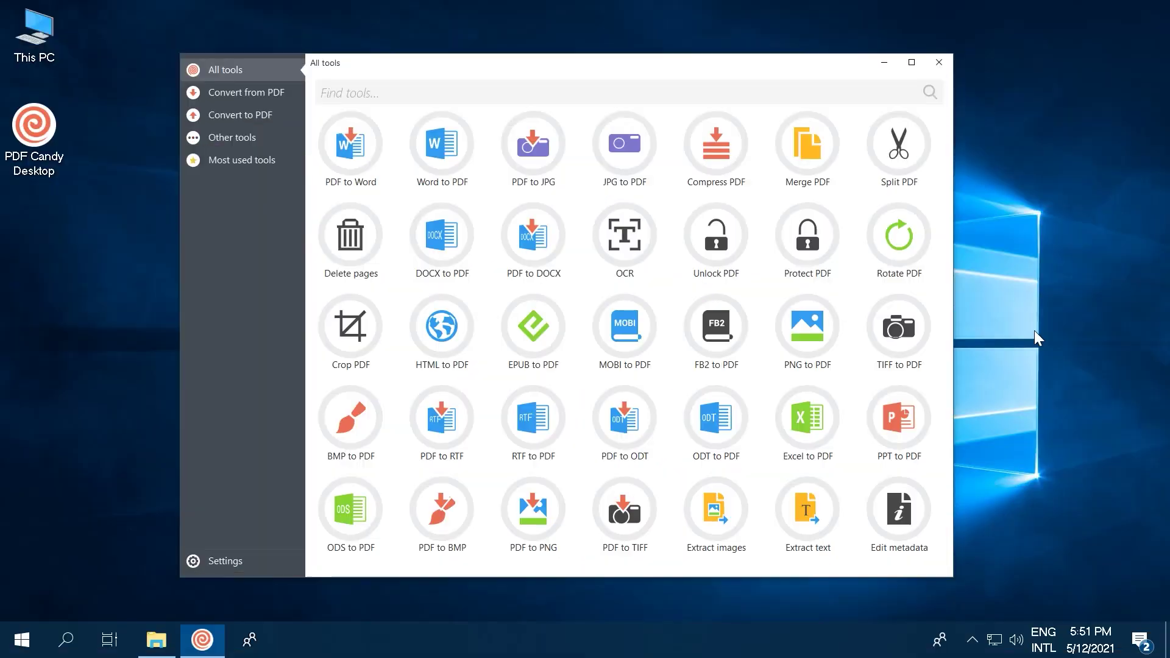
Step: Change the default publisher to 'My company' in Settings and save the settings
click(224, 117)
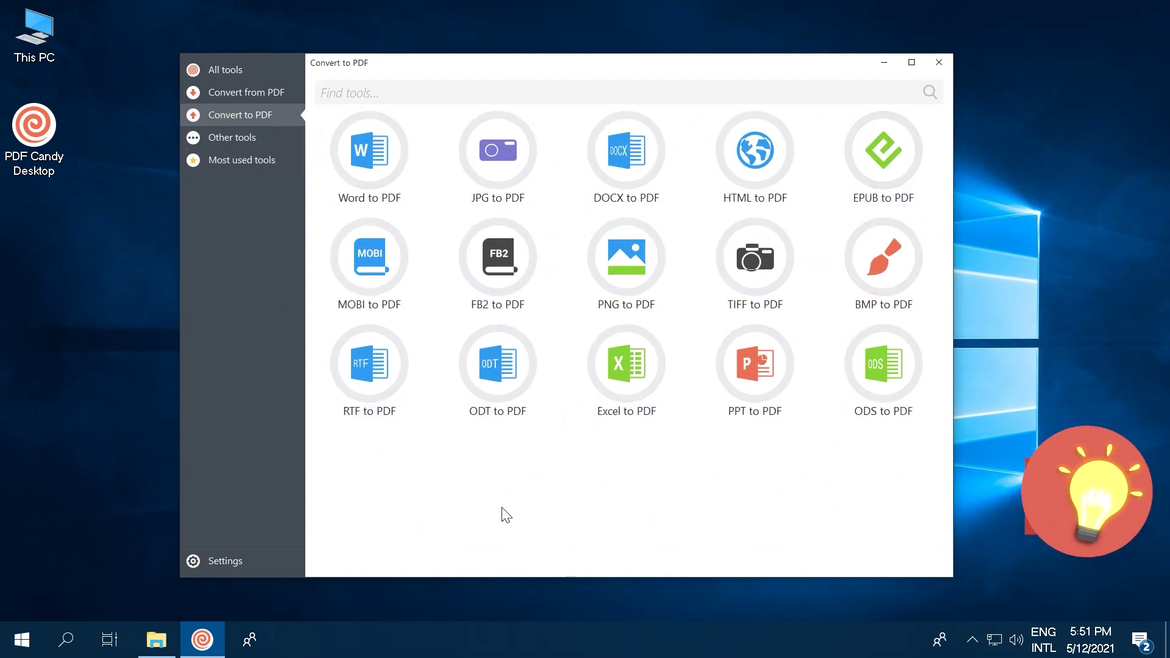
click(221, 558)
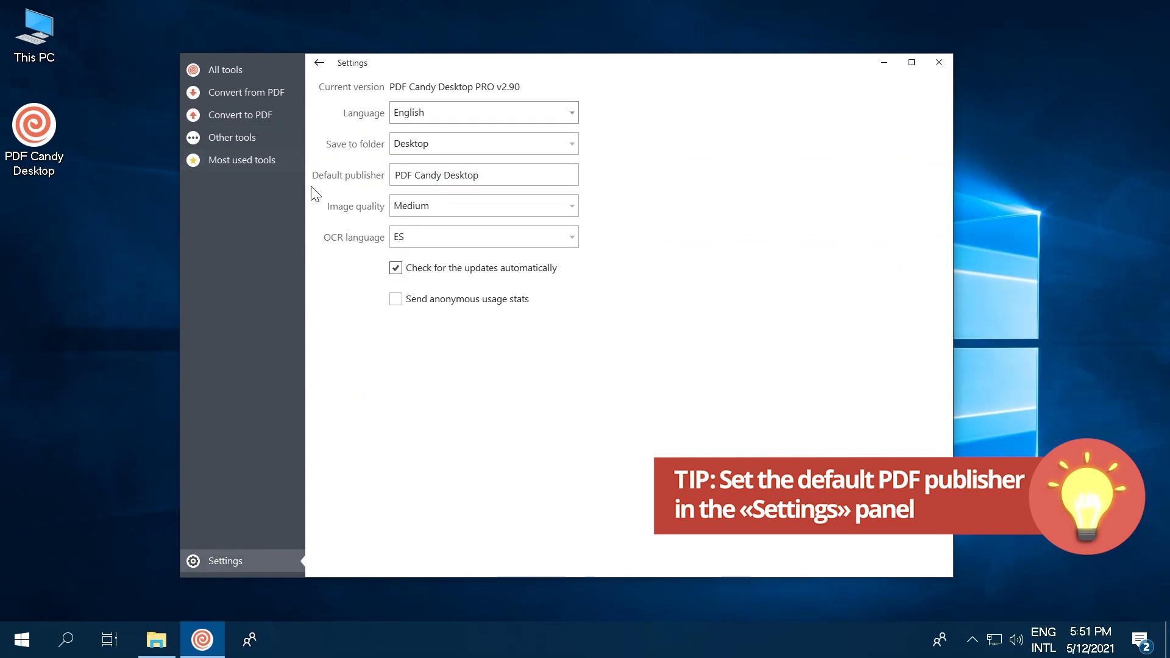
drag(494, 174, 385, 174)
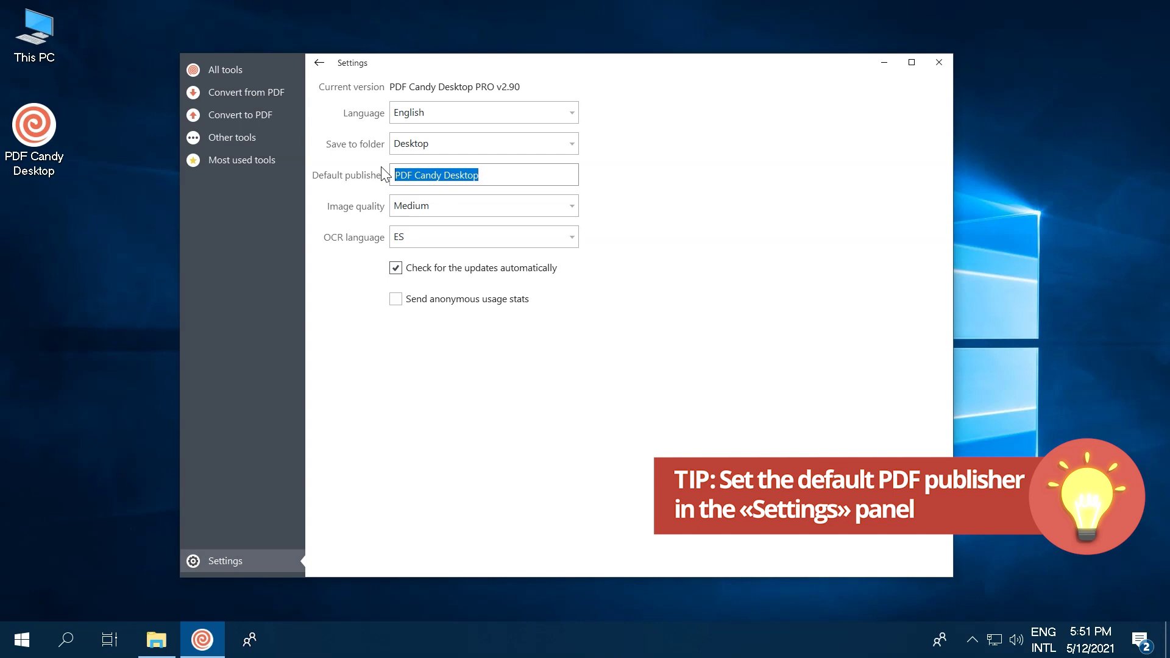
text(My company)
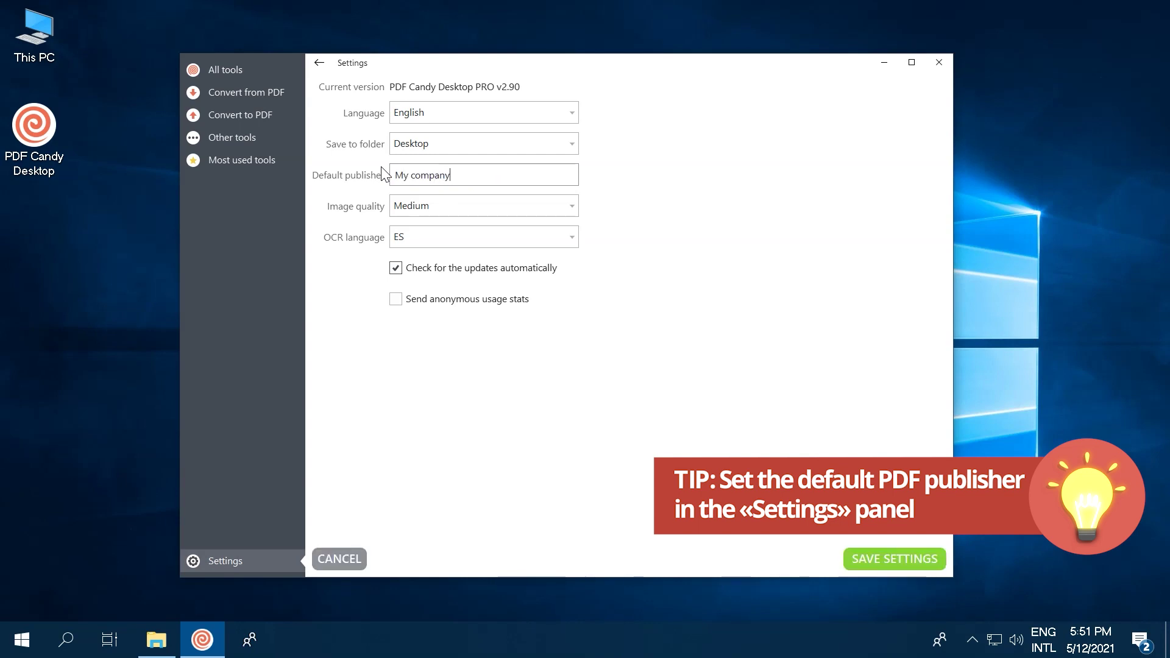
click(897, 561)
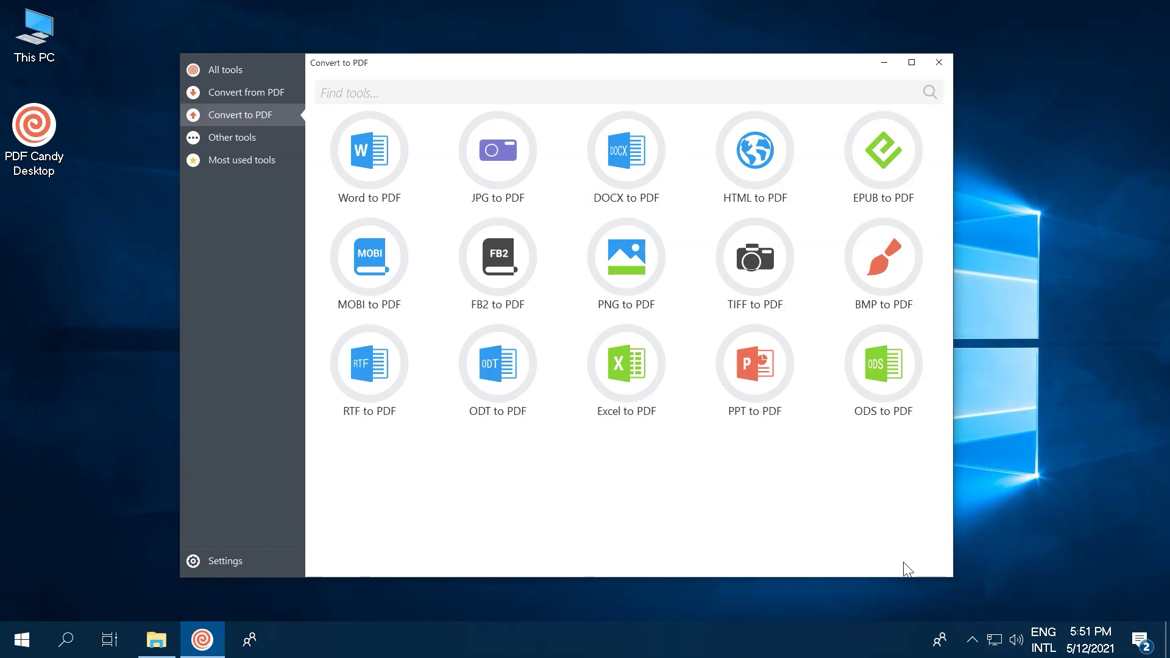
Step: Add all five sample files from the My Files folder to the Convert to PDF list
click(155, 640)
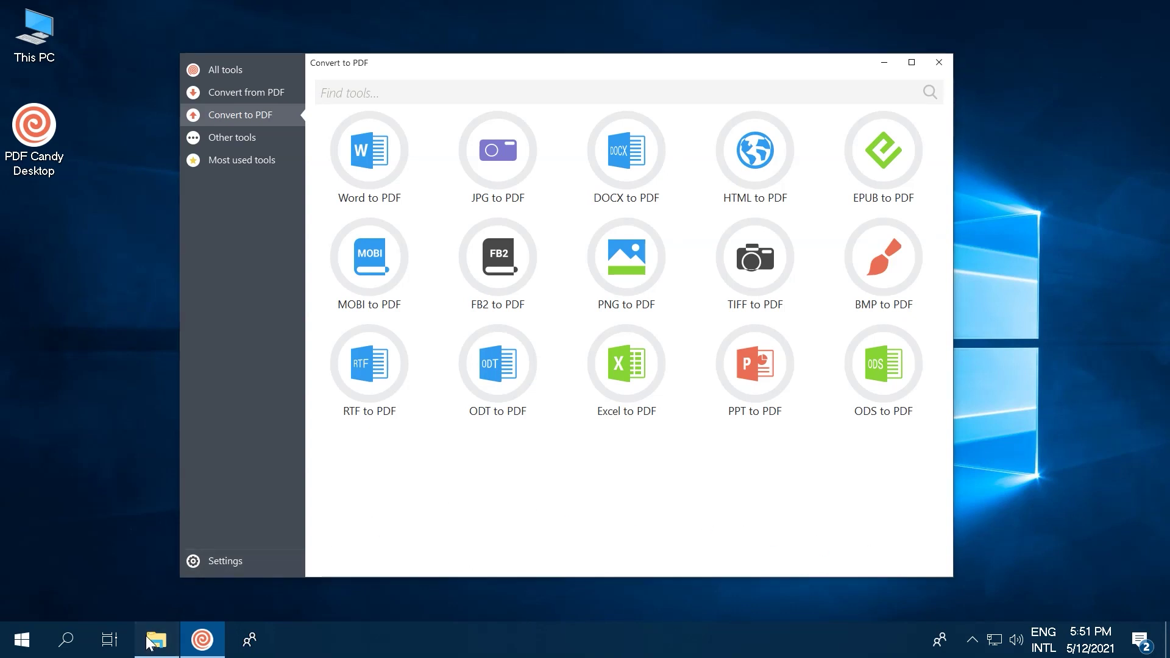
click(753, 421)
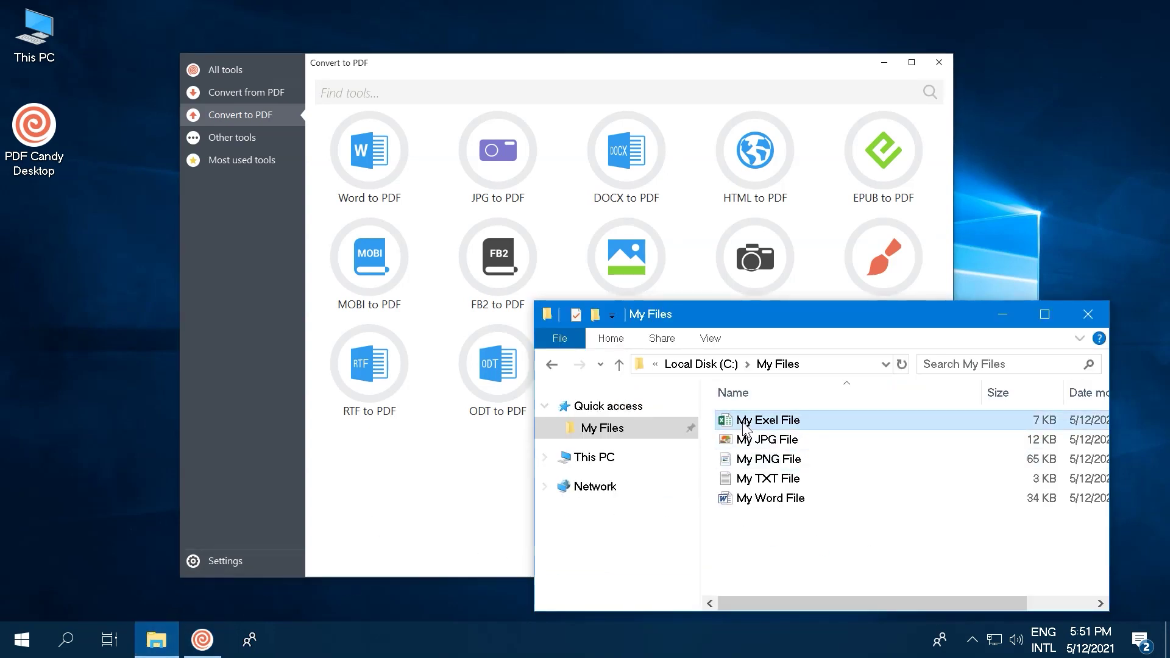
shift+click(755, 497)
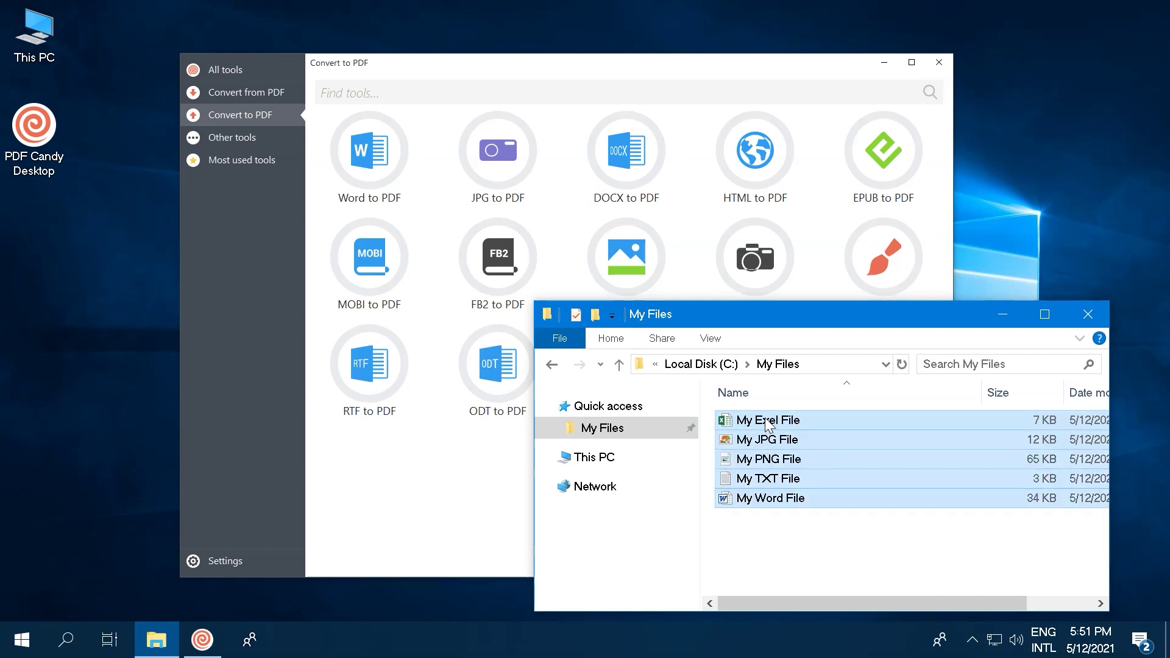
drag(765, 425, 437, 169)
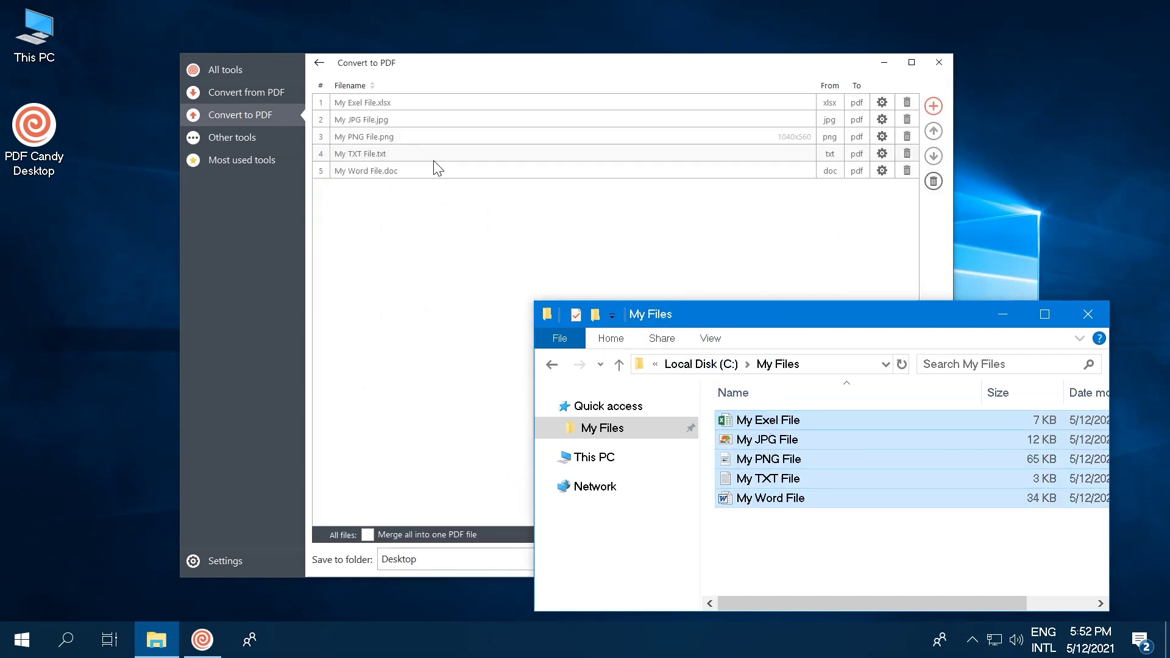
click(998, 312)
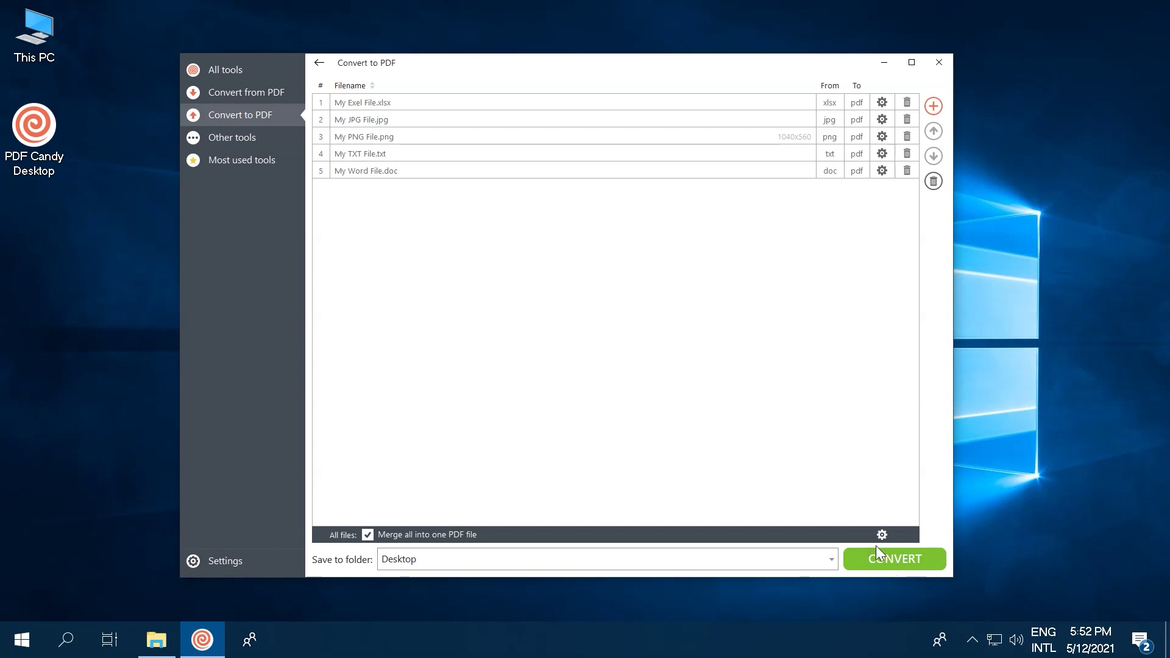
Step: Reorder the list so My Word File.doc is second and My JPG File.jpg is last
drag(367, 182, 368, 106)
click(378, 135)
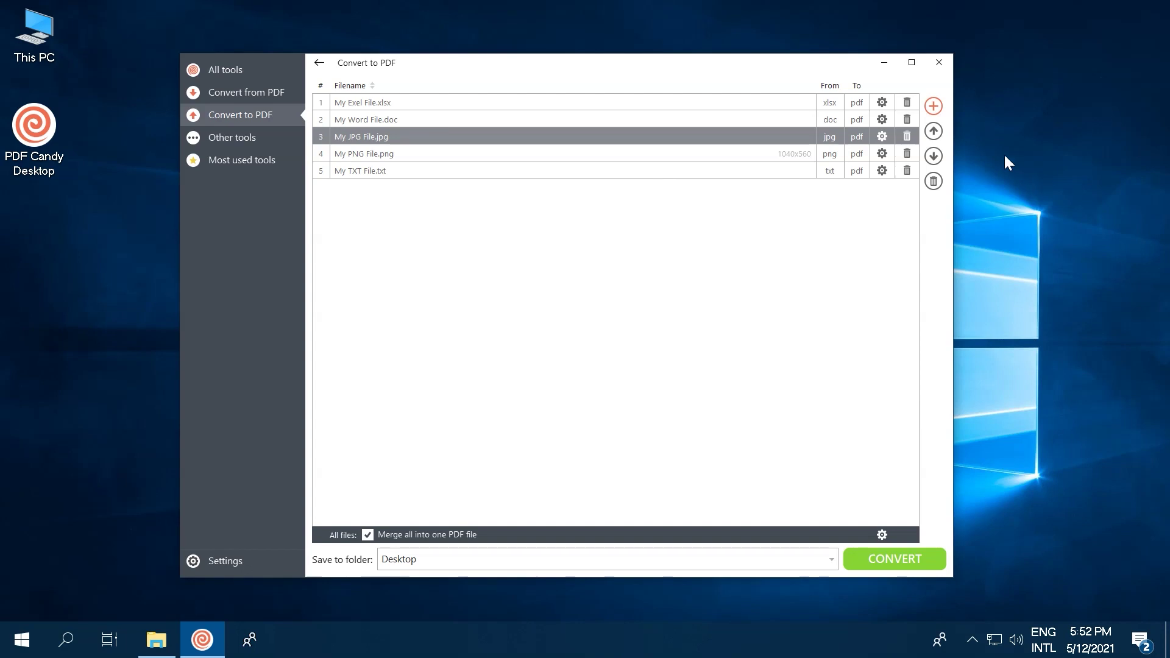
click(941, 161)
click(936, 163)
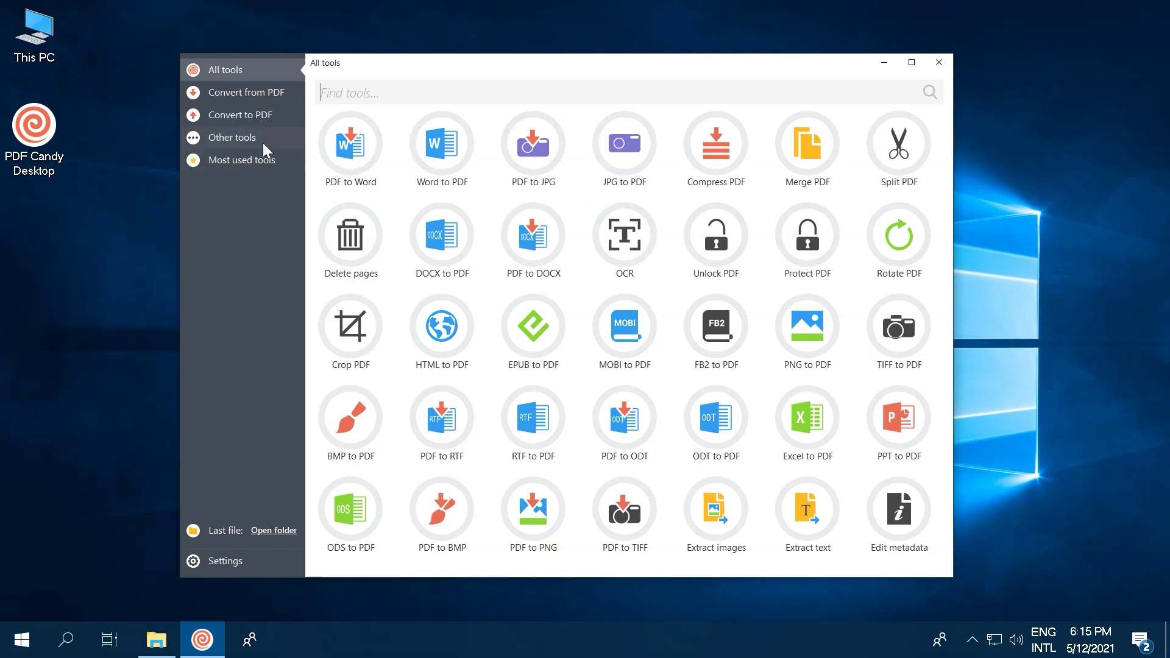
Step: Load My PDF File 1 into the Crop PDF tool from Other tools
click(238, 133)
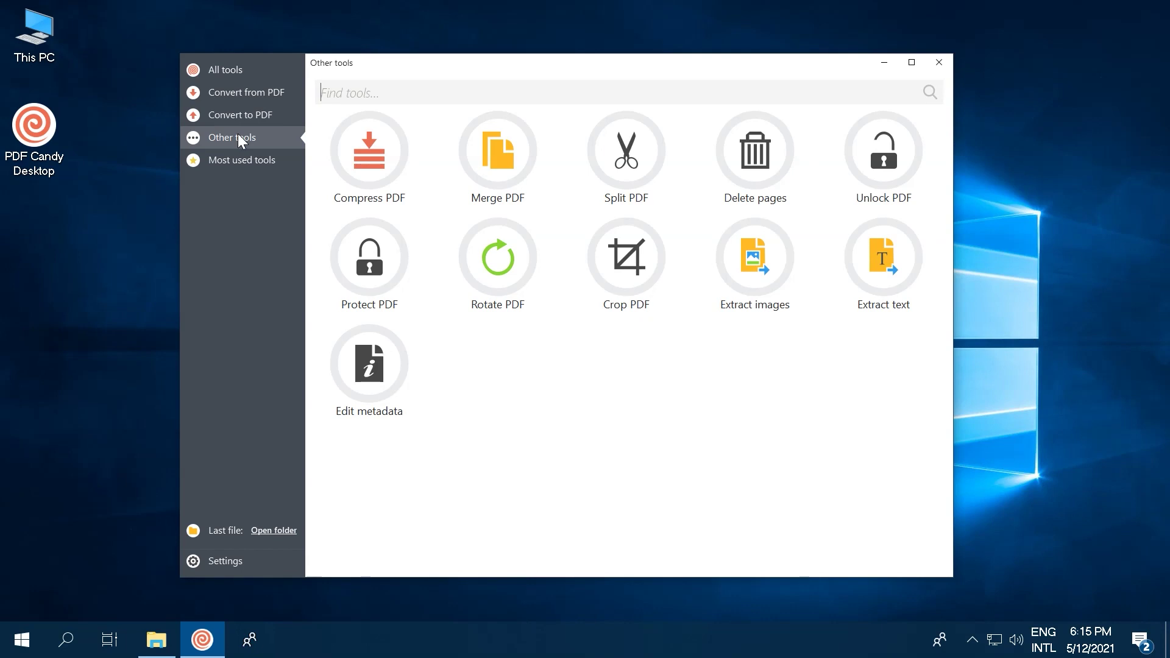
click(634, 262)
click(474, 183)
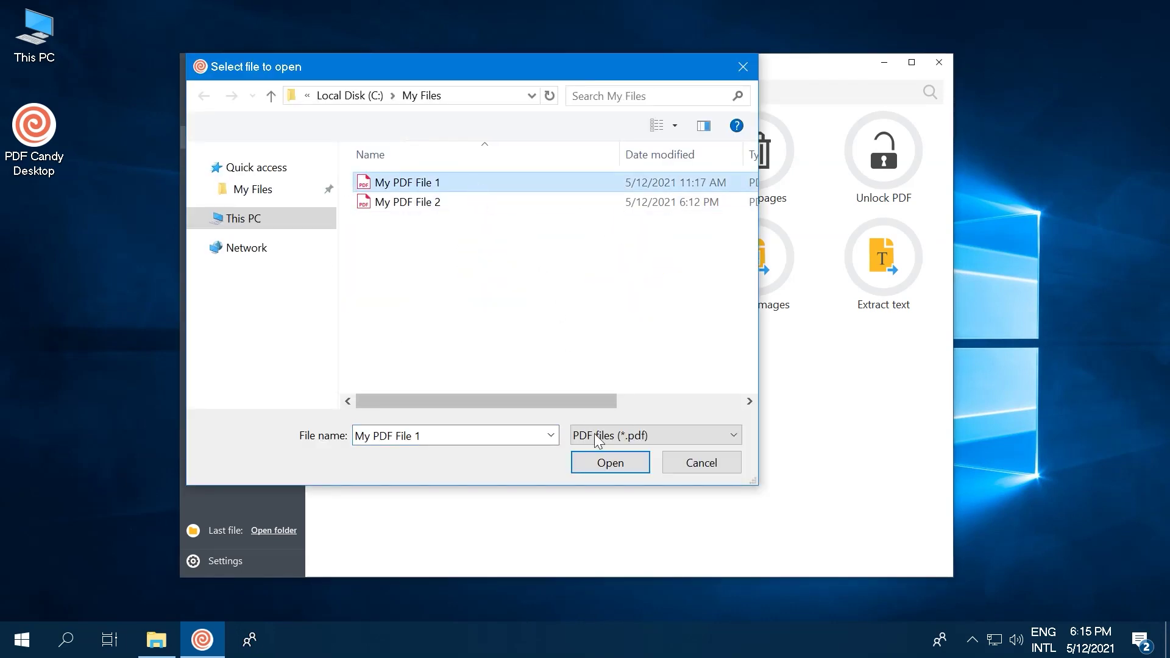
click(606, 465)
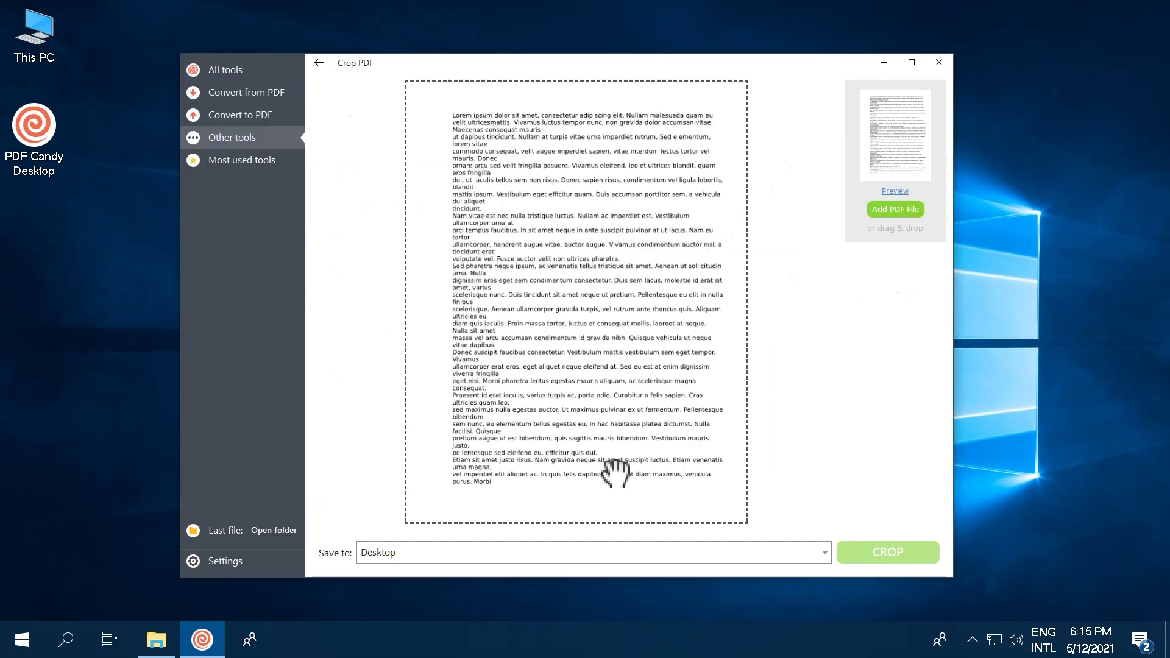
Step: Raise the crop box's bottom edge and save the cropped PDF
drag(577, 523, 574, 451)
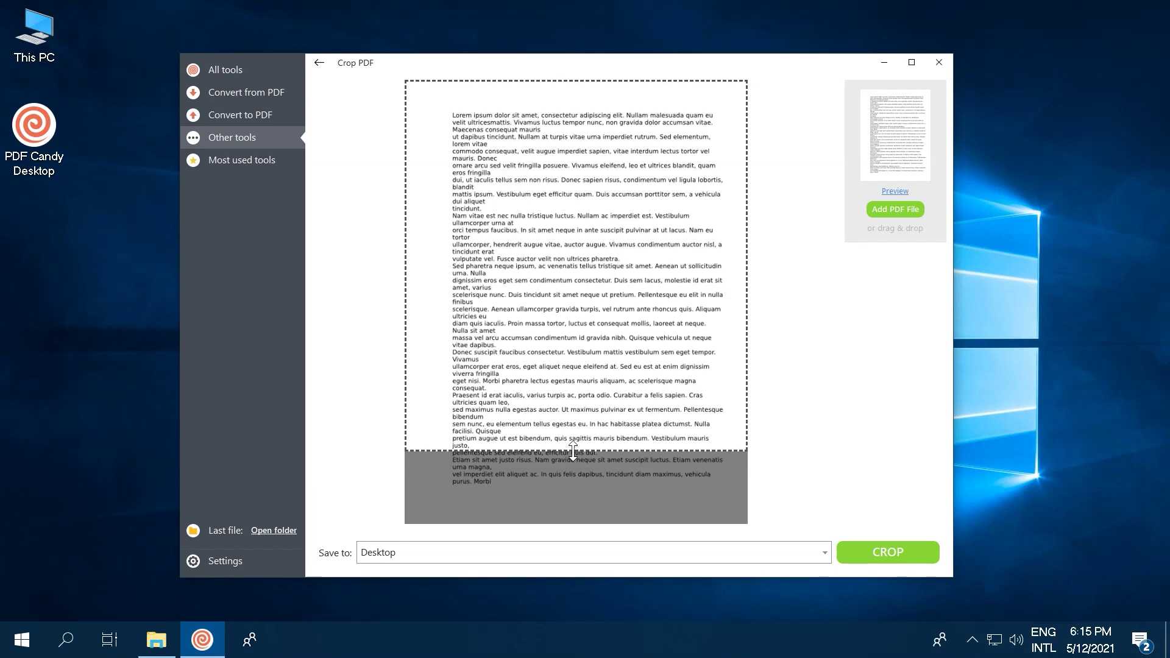
click(876, 554)
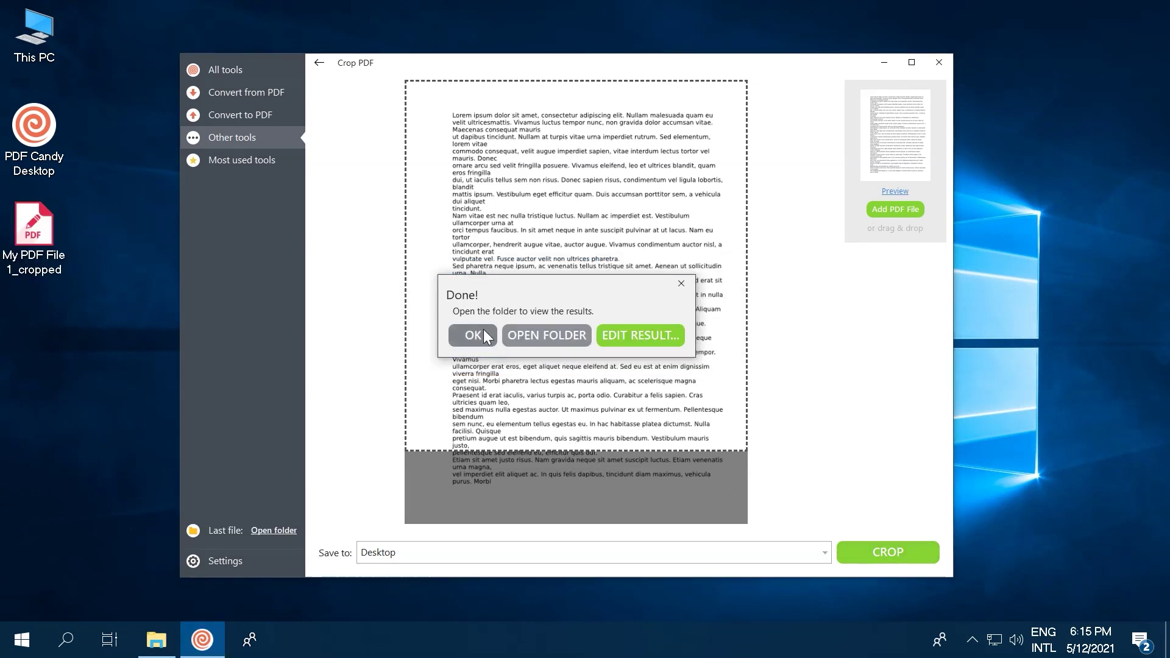
click(477, 329)
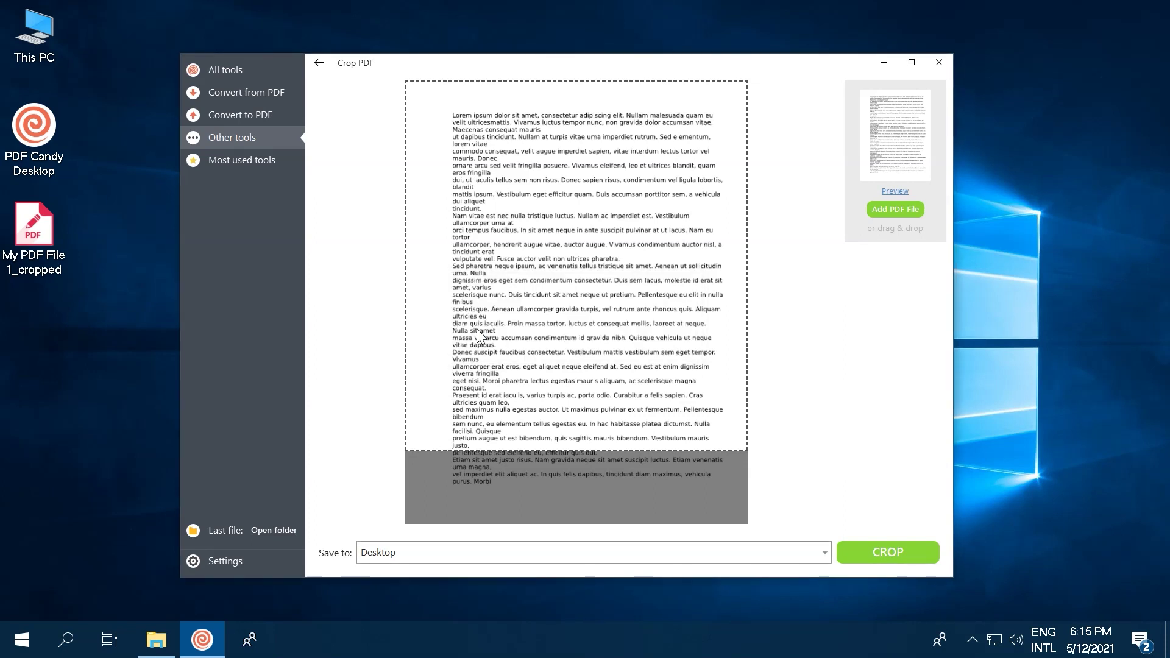
Step: Load My PDF File 2 into the Rotate PDF tool
click(319, 63)
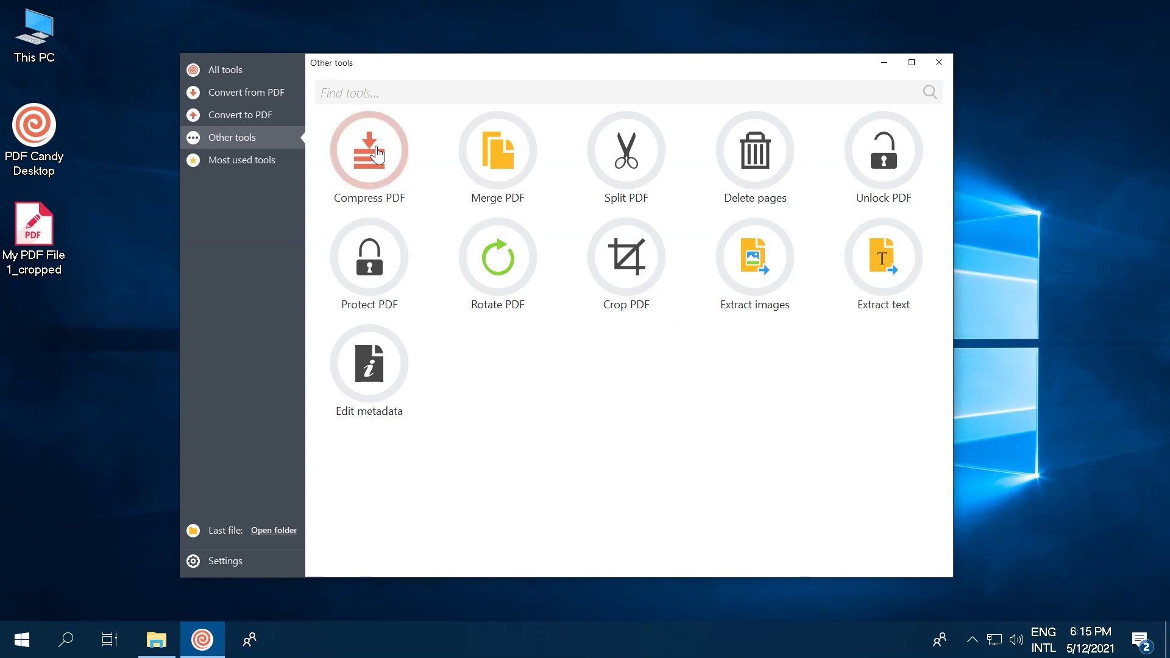
click(491, 256)
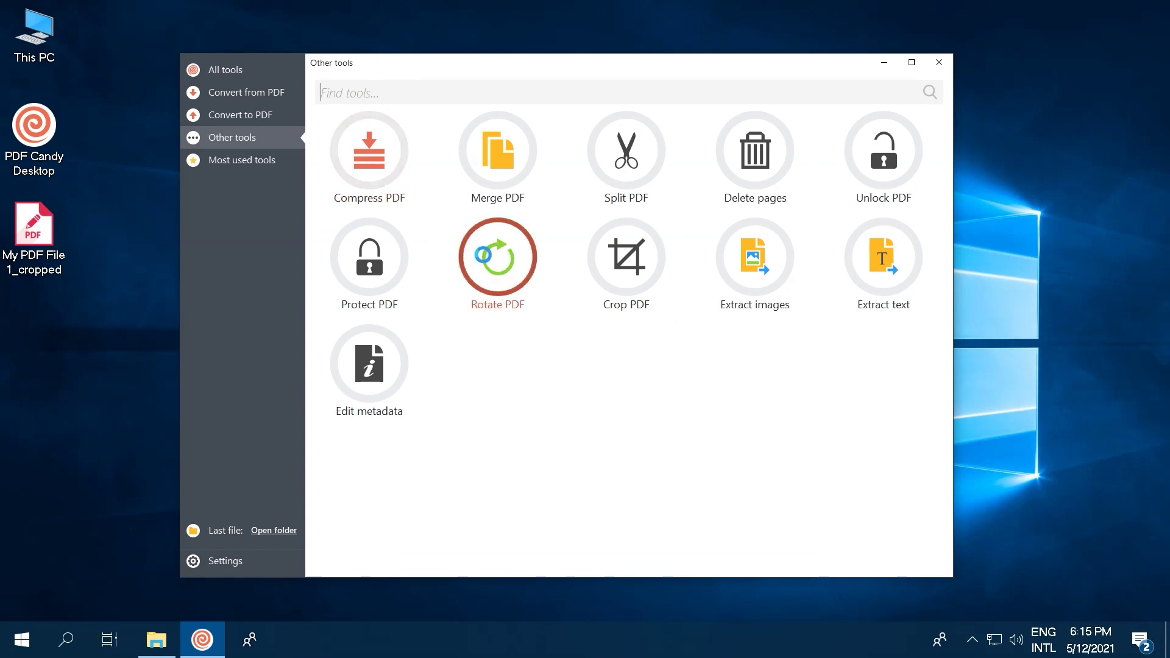
click(415, 202)
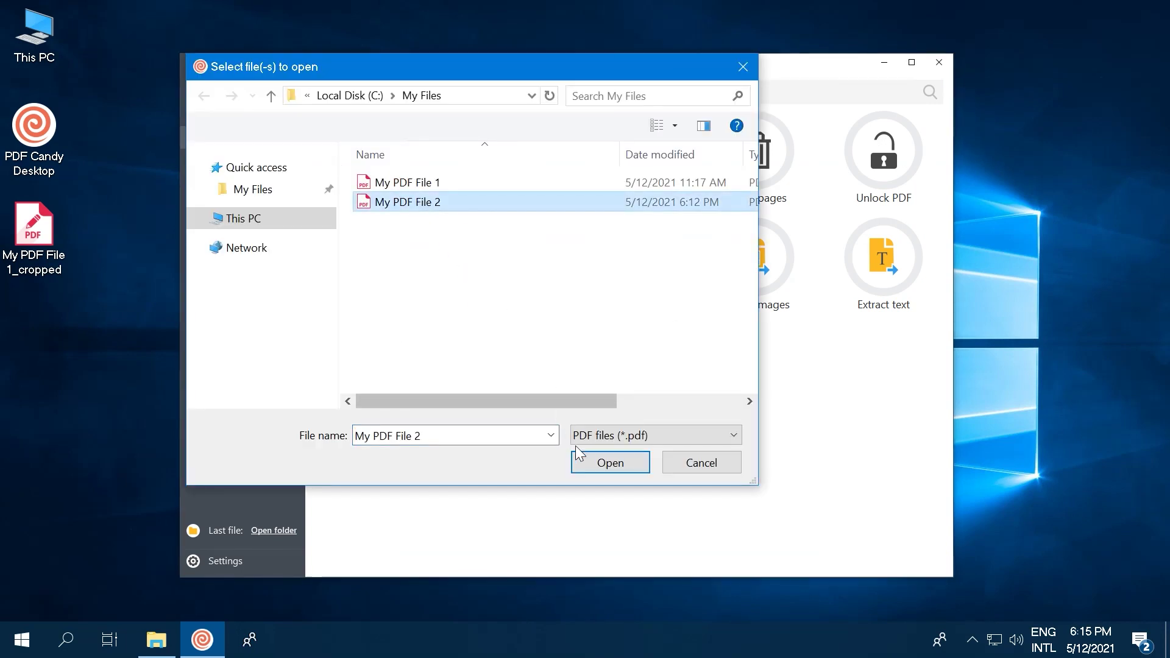
click(590, 462)
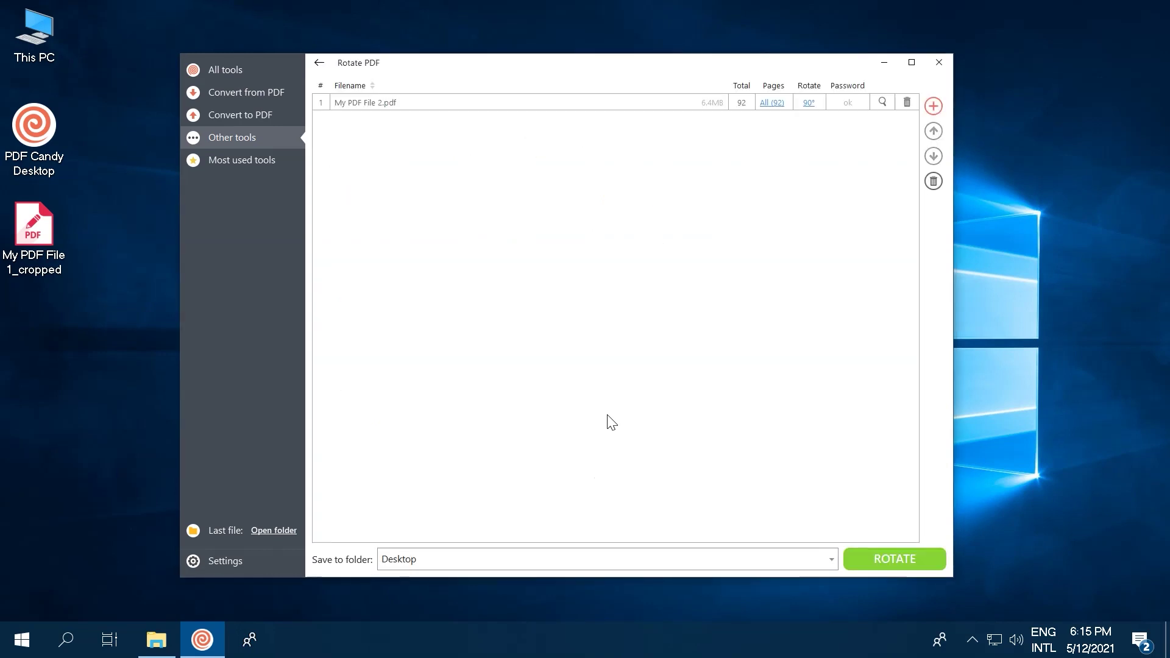
Step: Rotate pages 1-3 by 180° and save as My PDF File 2_rotated
click(809, 102)
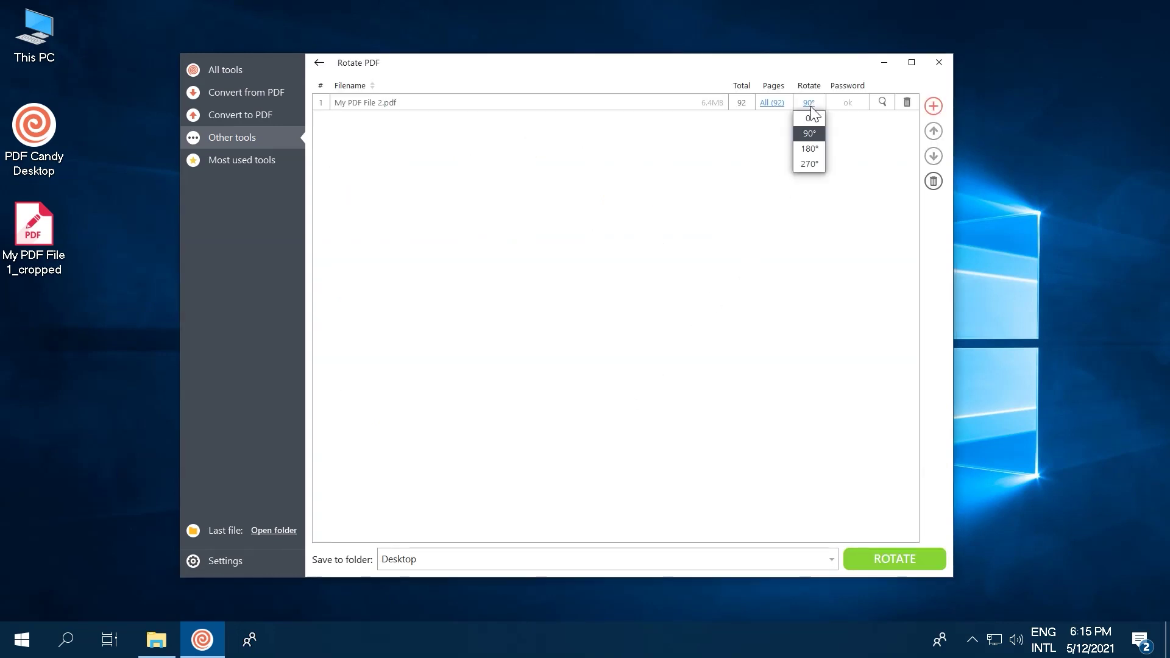
click(810, 149)
click(770, 103)
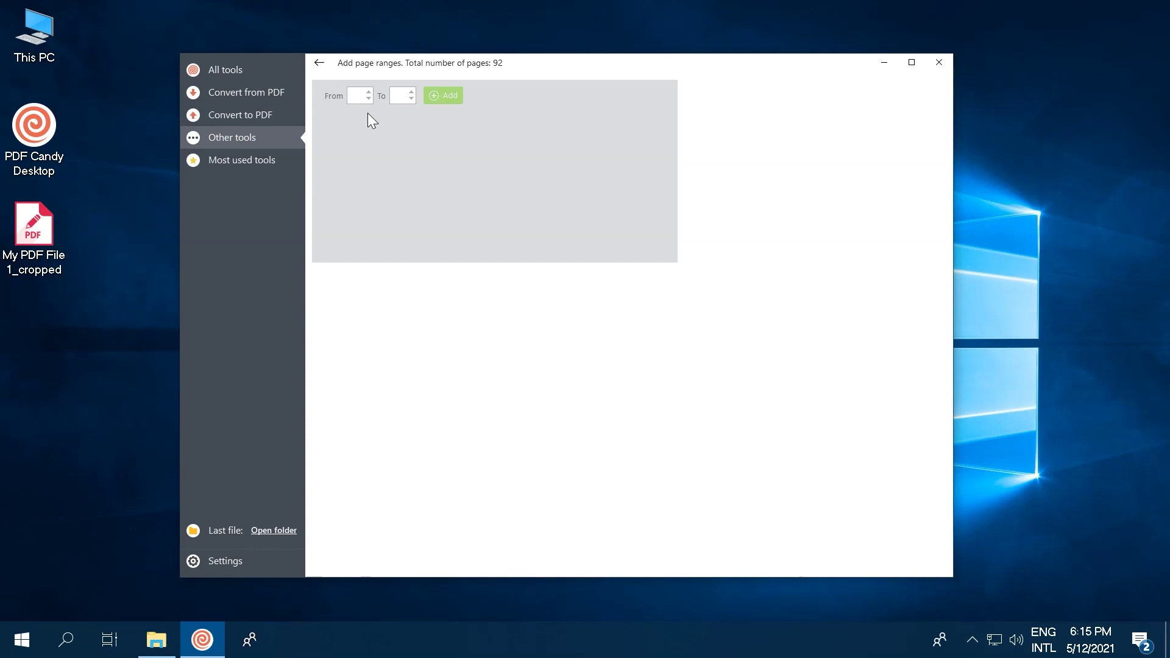
click(365, 97)
text(1)
click(397, 95)
text(3)
click(448, 98)
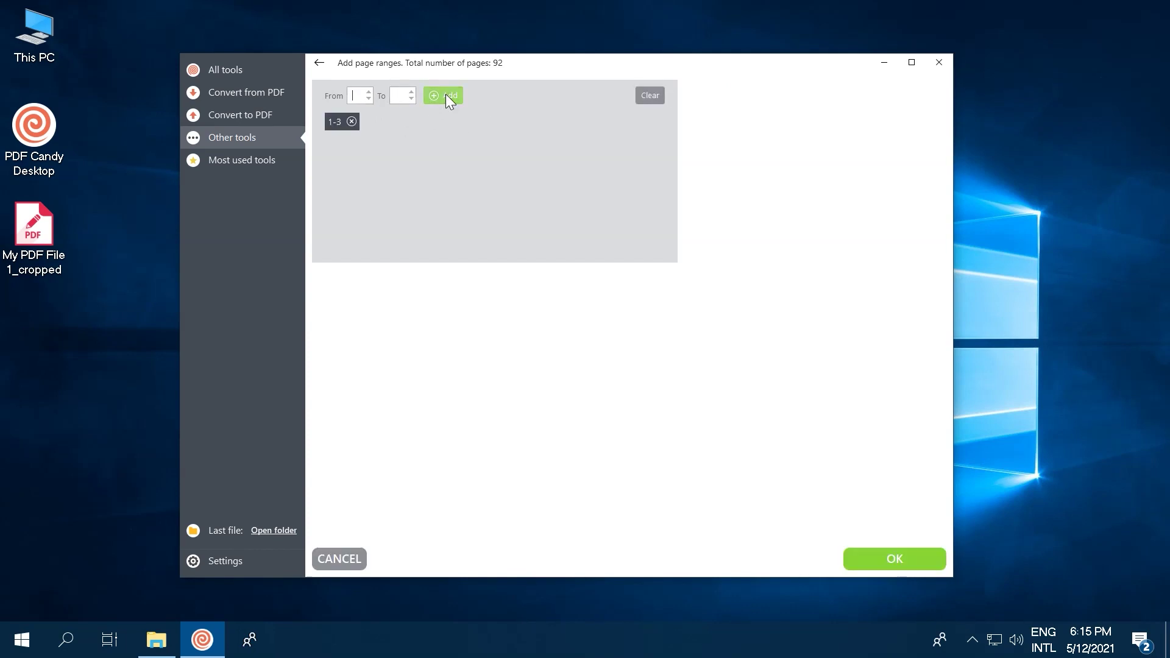
click(881, 558)
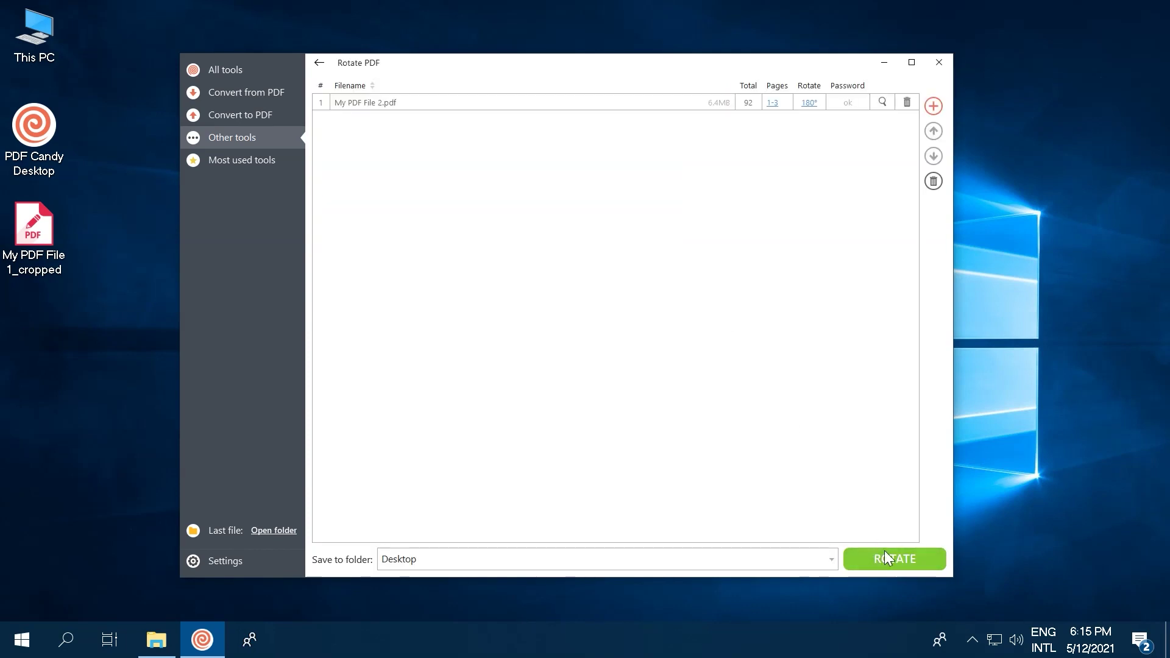
click(887, 558)
click(472, 336)
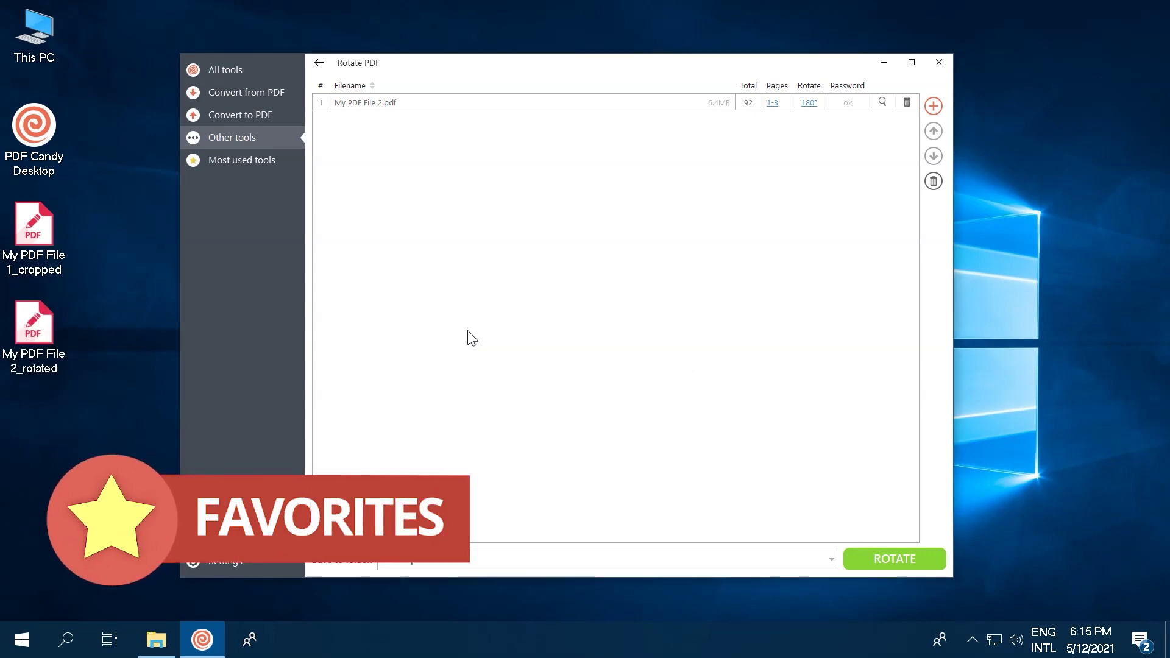
Step: Show Most used tools, now listing Crop PDF, Rotate PDF and PDF to Word
click(240, 161)
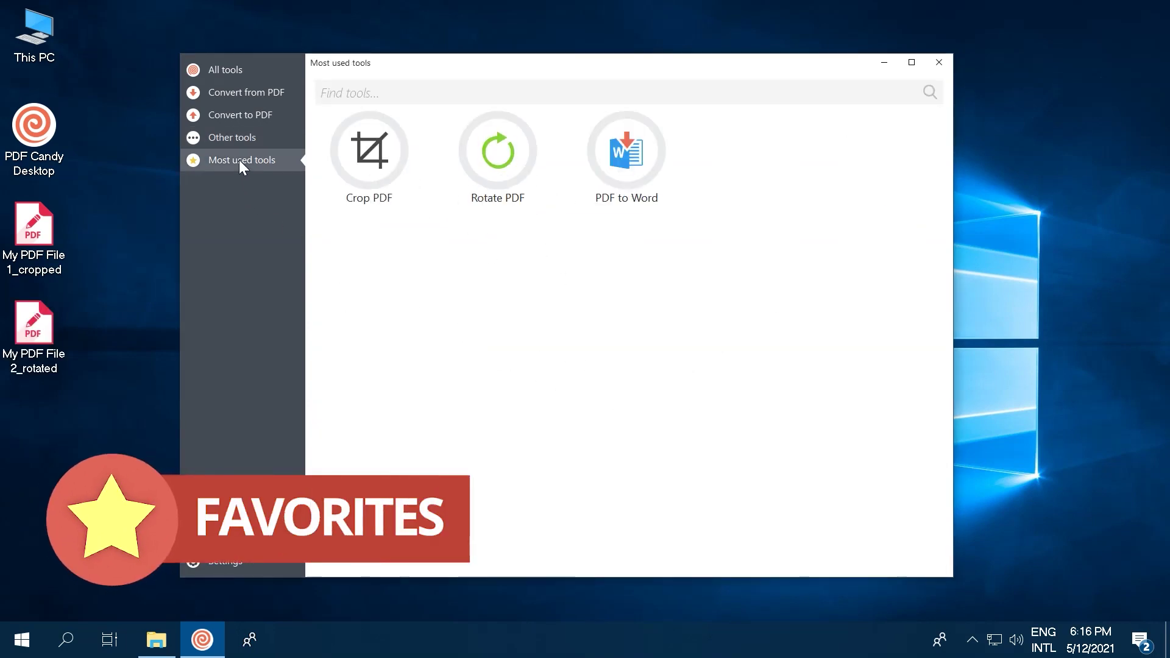